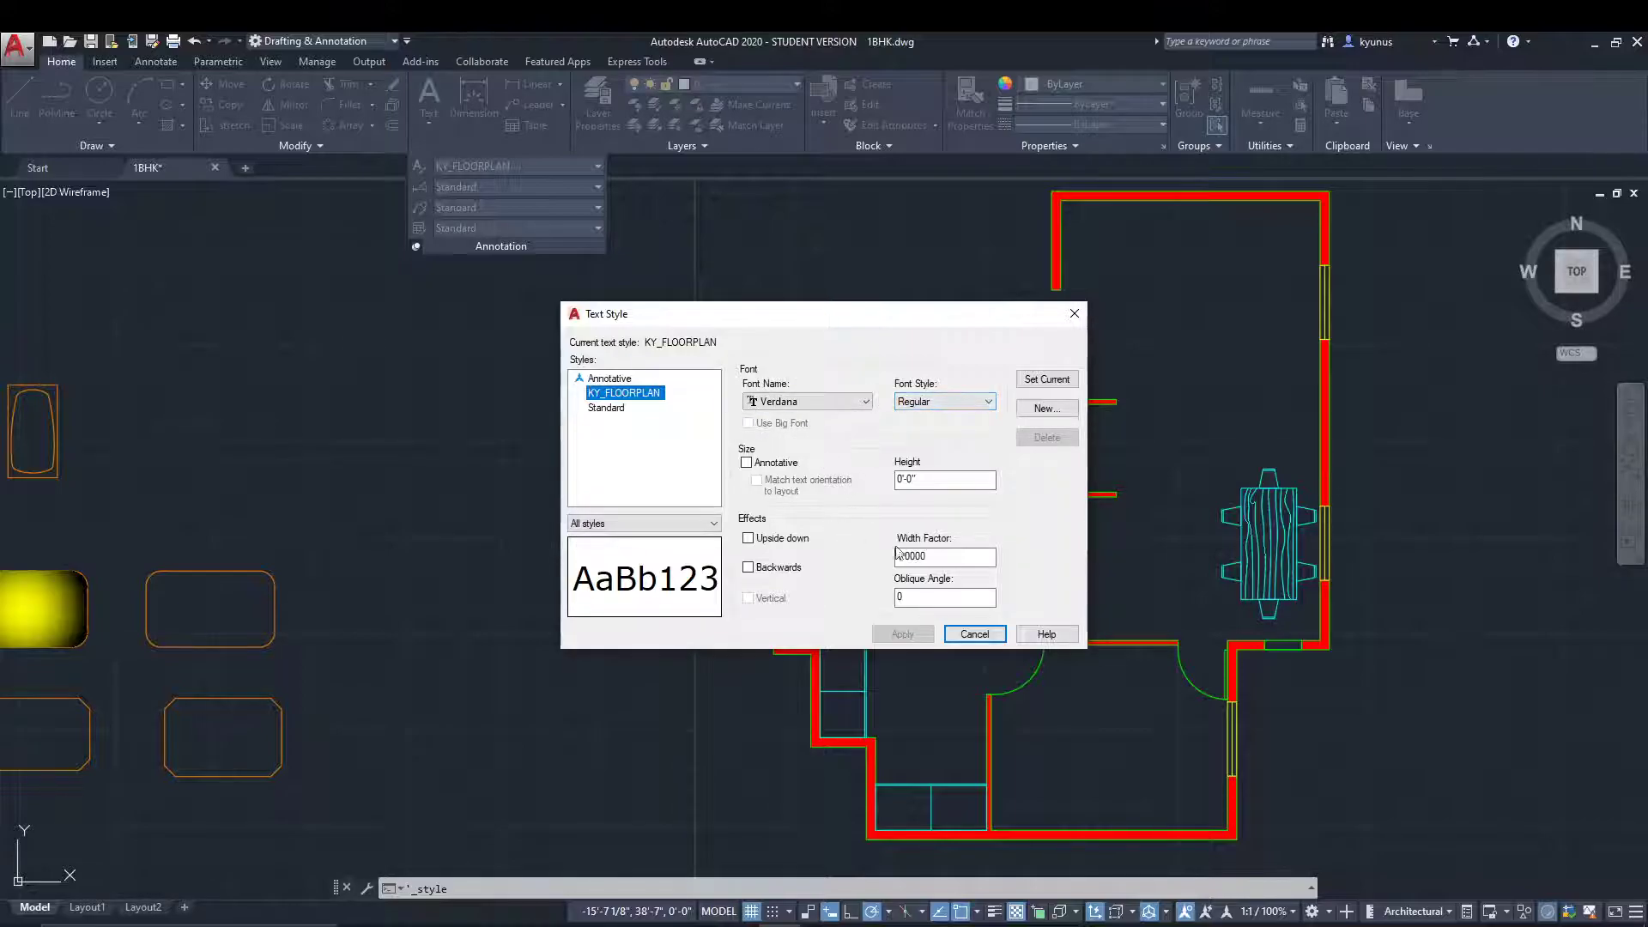
Close the Text Style dialog without changing the KY_FLOORPLAN style.
click(971, 636)
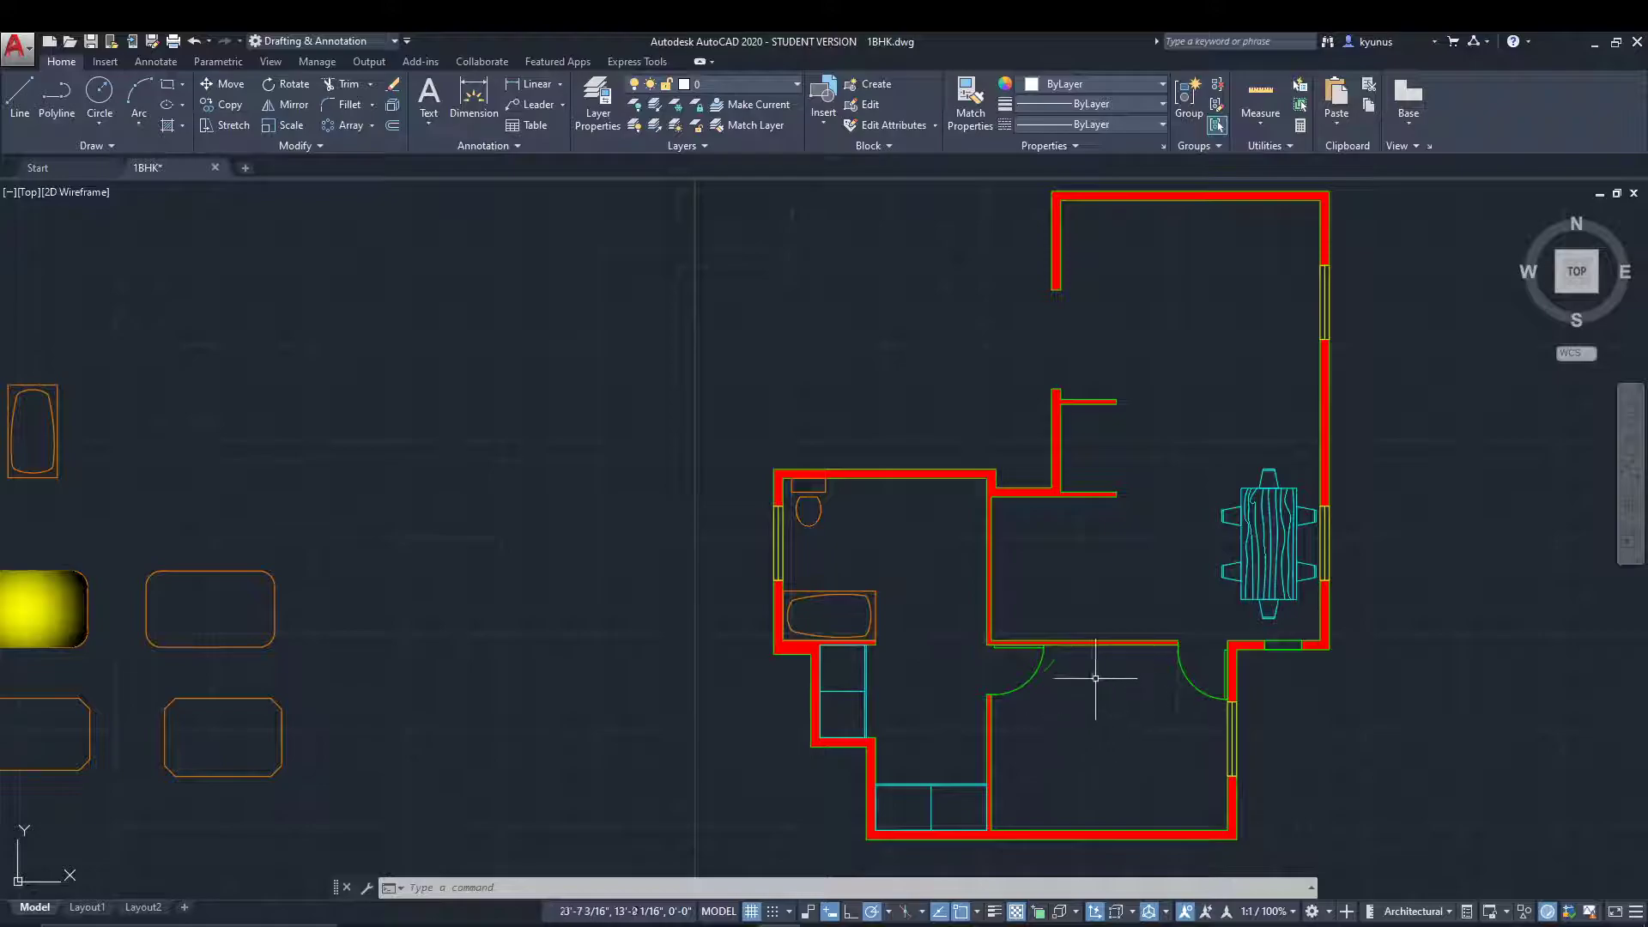
key(Escape)
key(Escape)
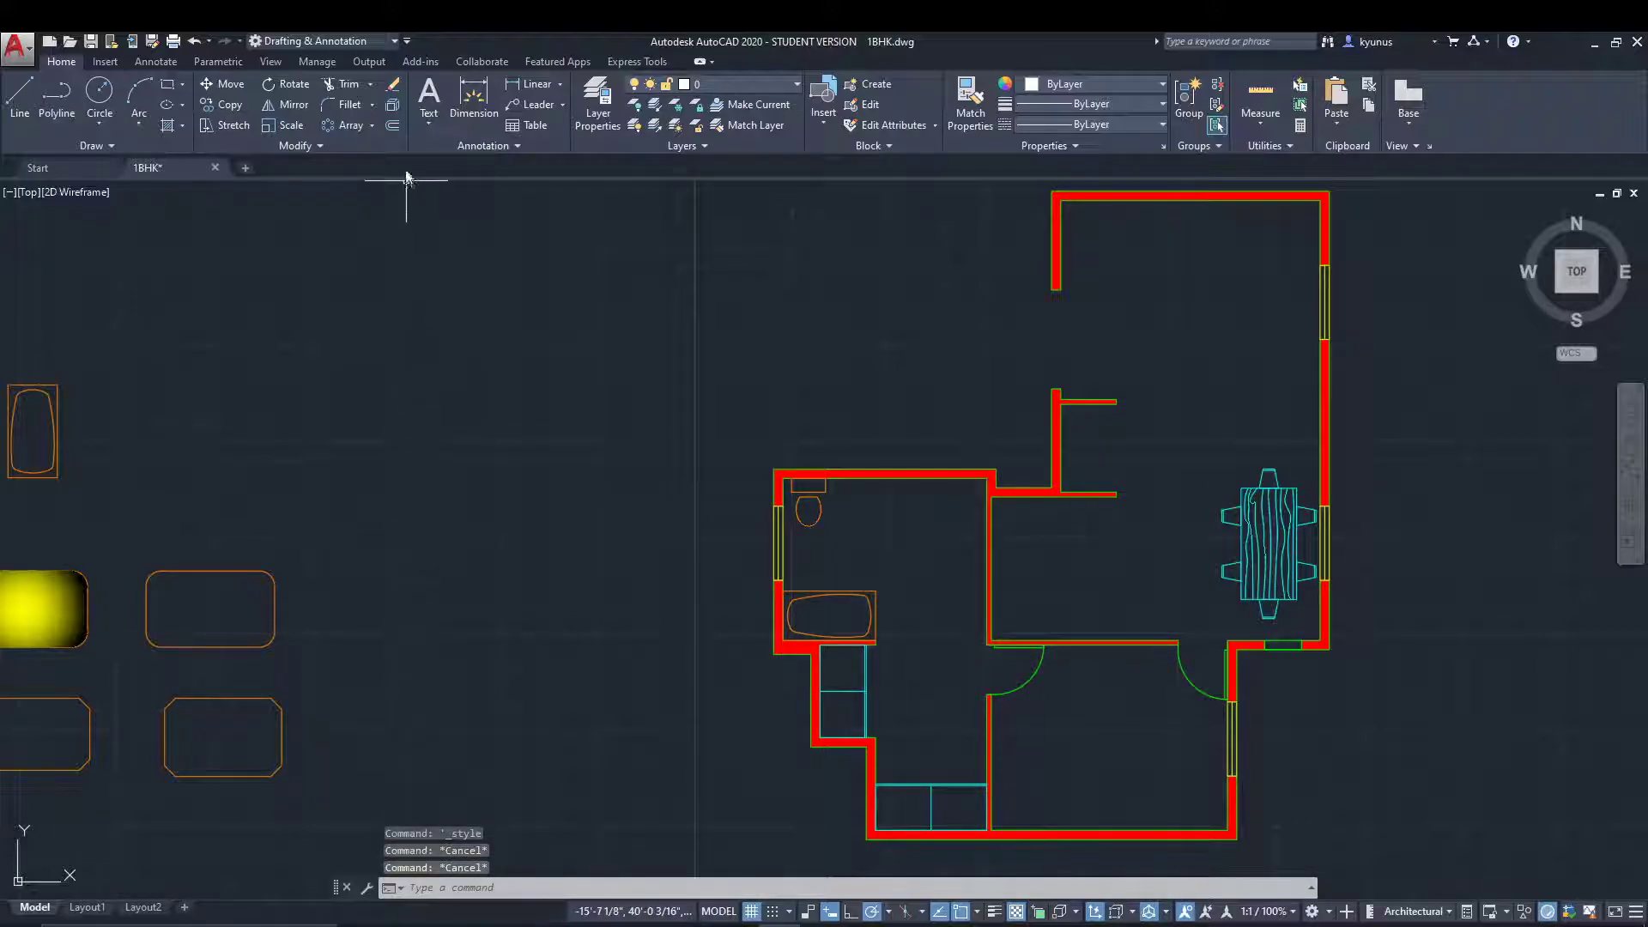
Add the single-line text "LIVING ROOM" in the empty area beside the floor plan, with height 12 and a horizontal rotation.
click(429, 128)
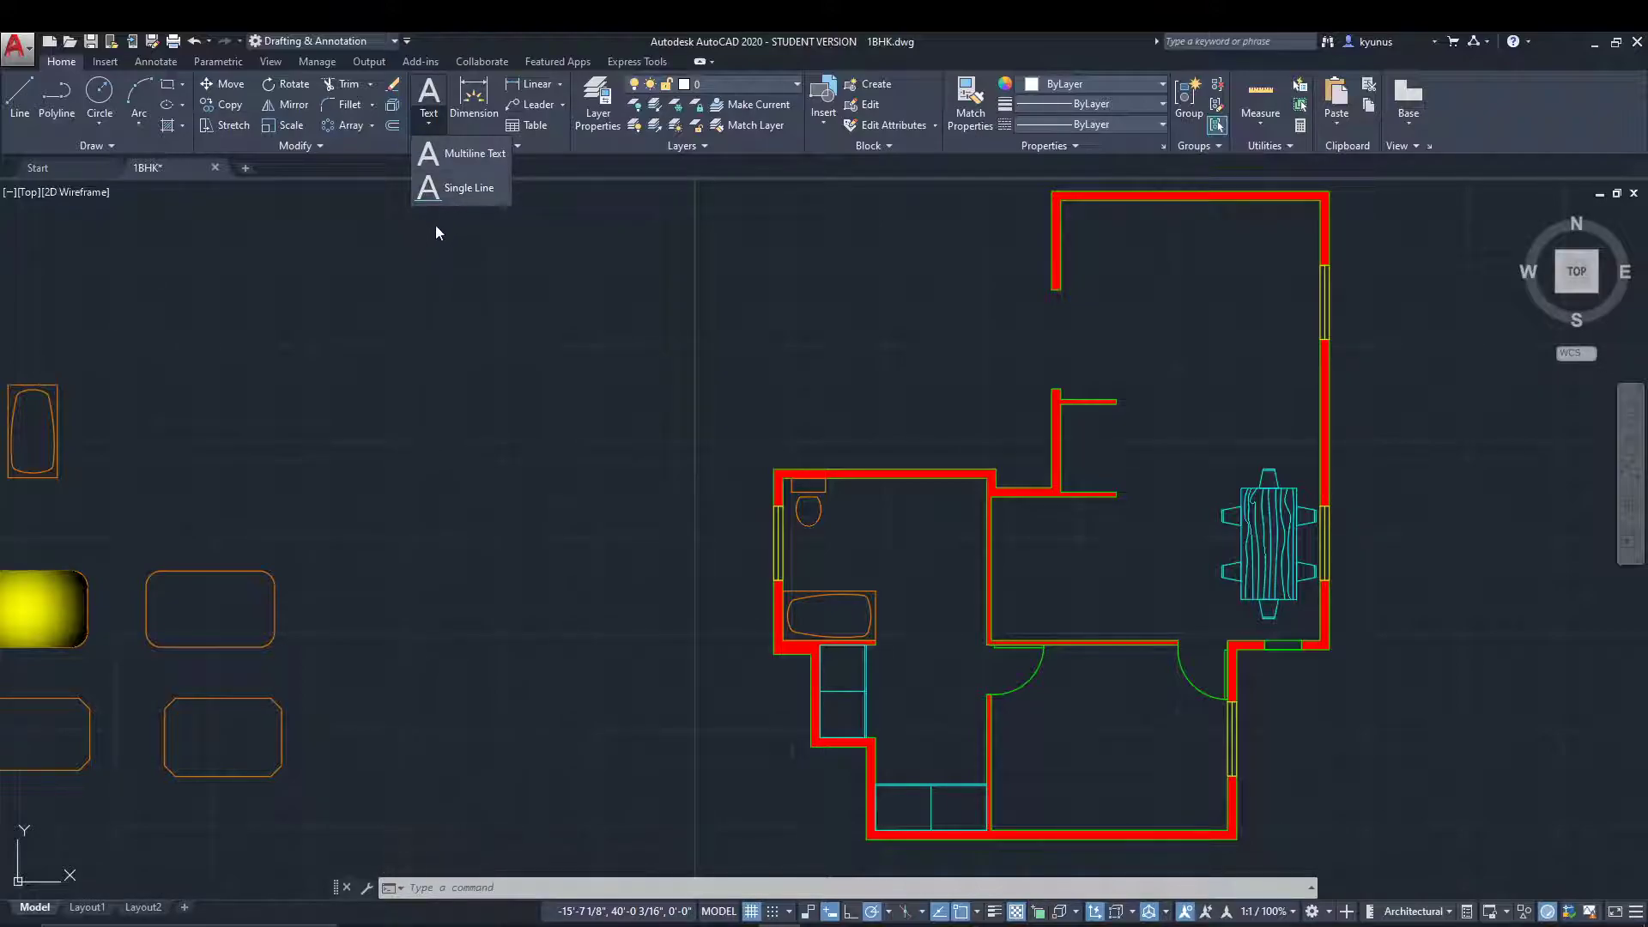
click(469, 189)
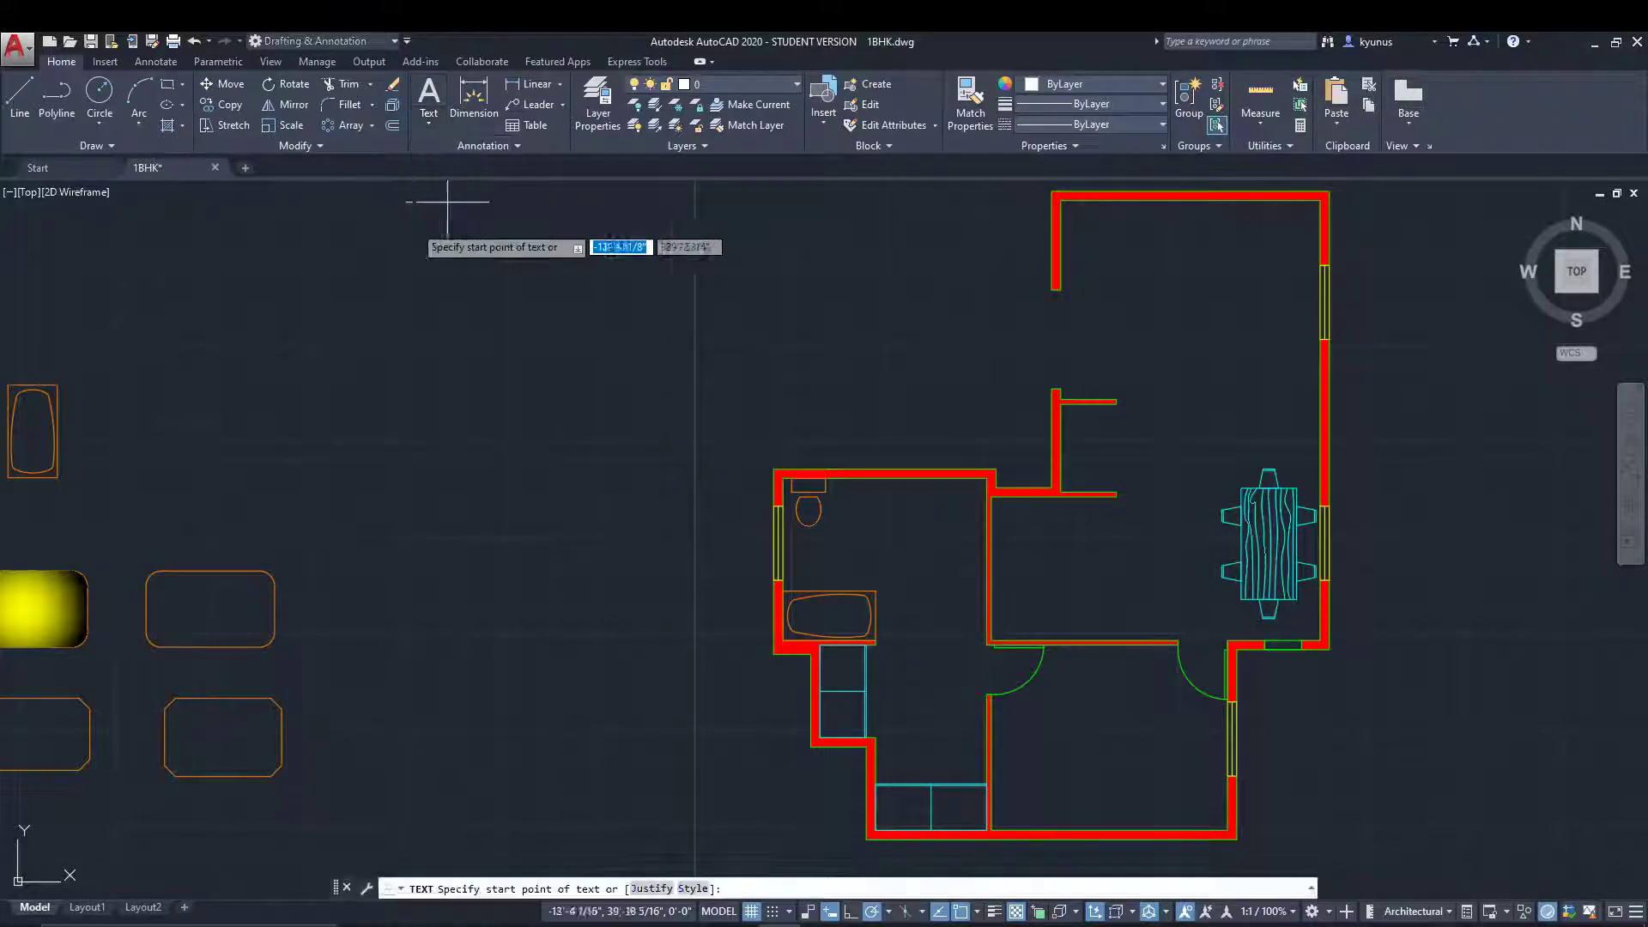
click(342, 267)
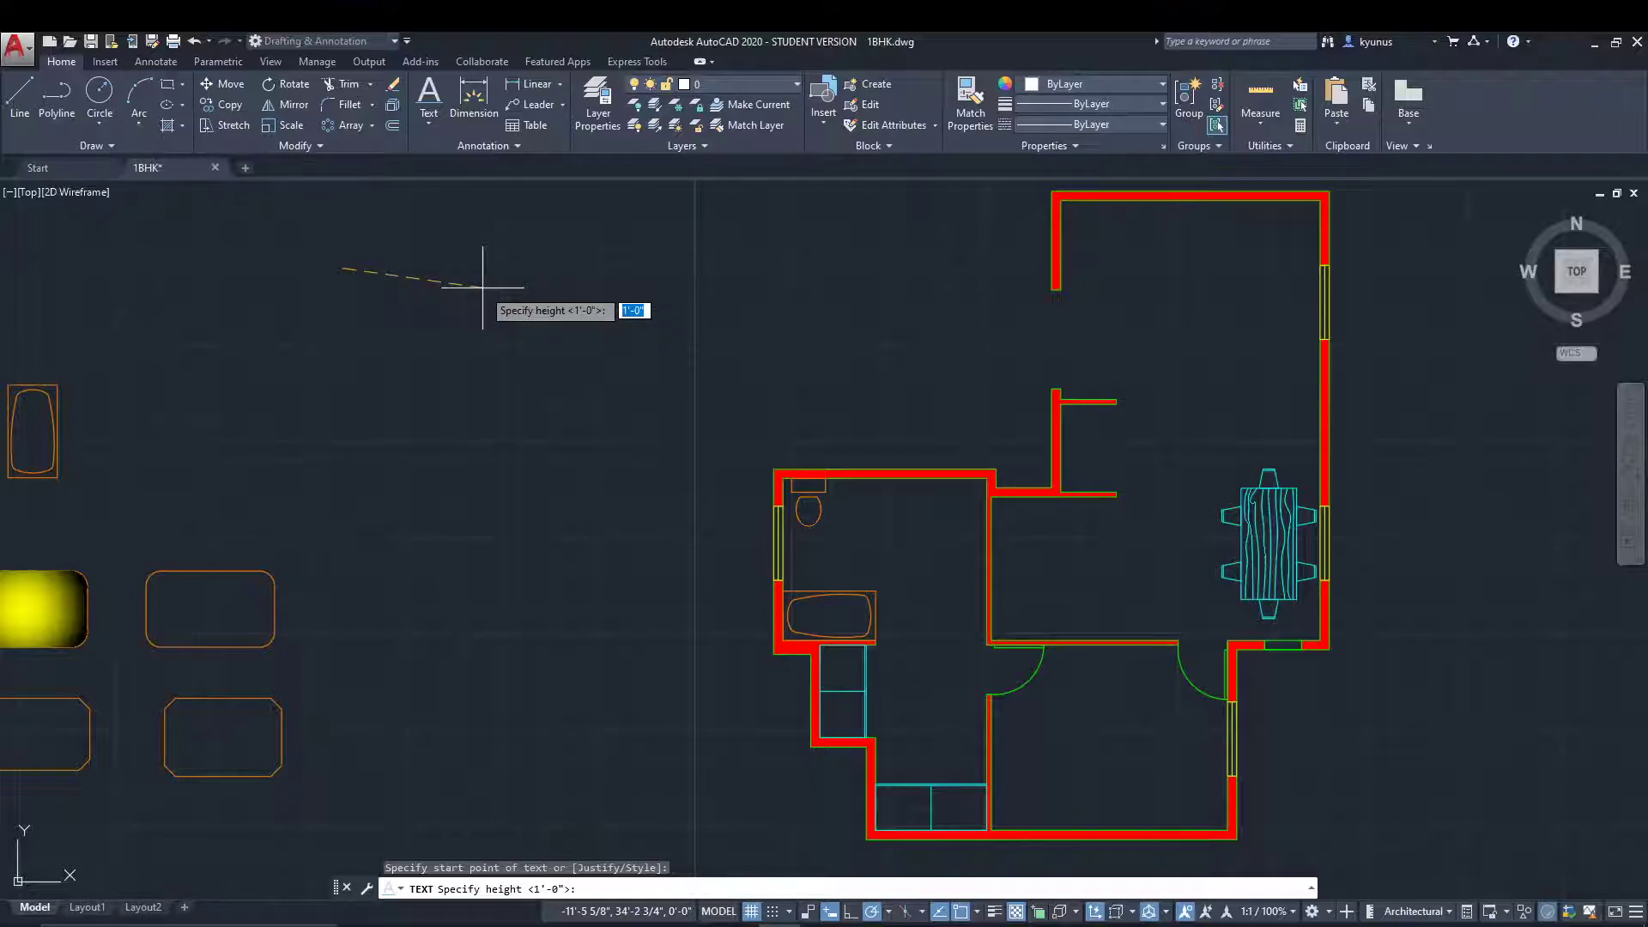
text(12)
key(Return)
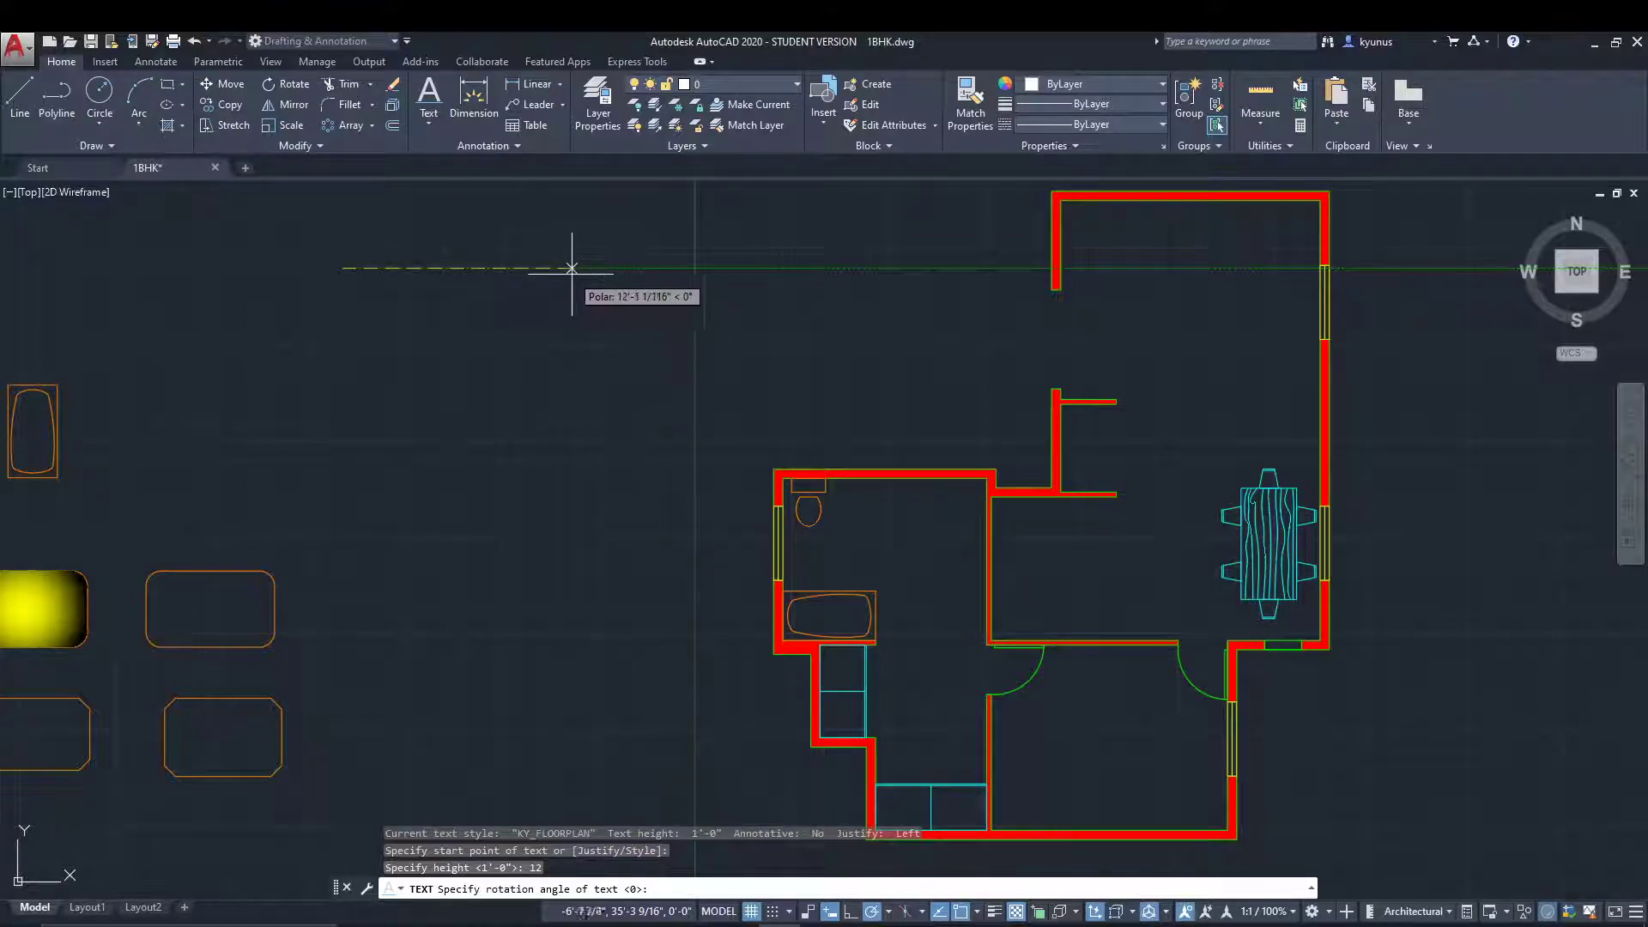
click(571, 268)
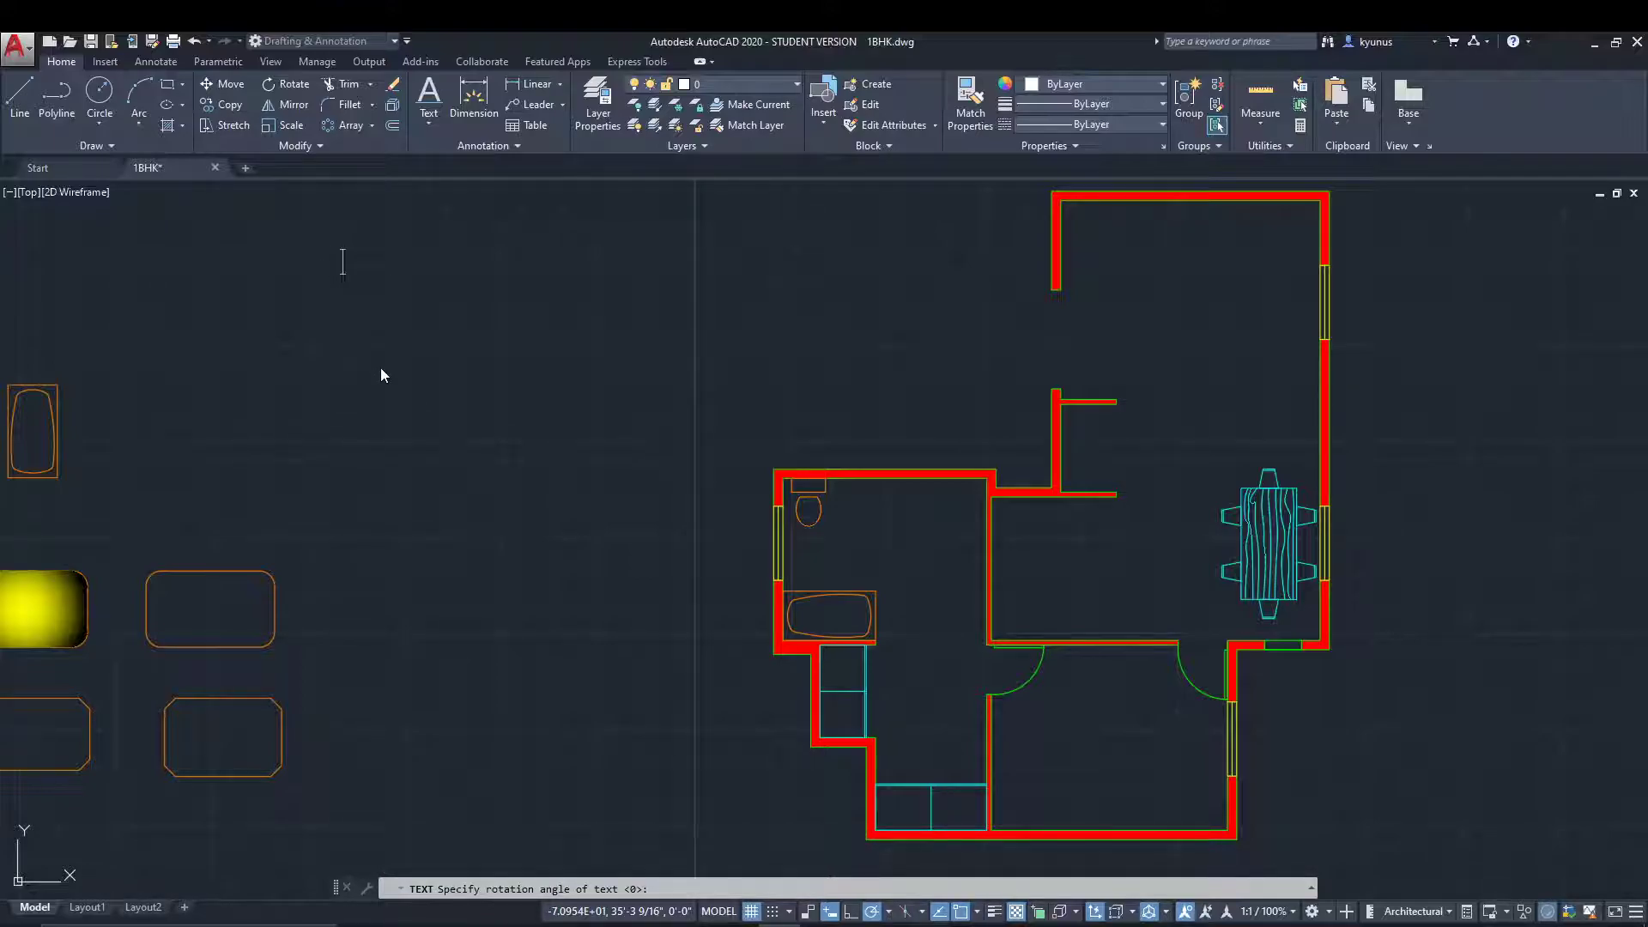
text(LIVING ROOM)
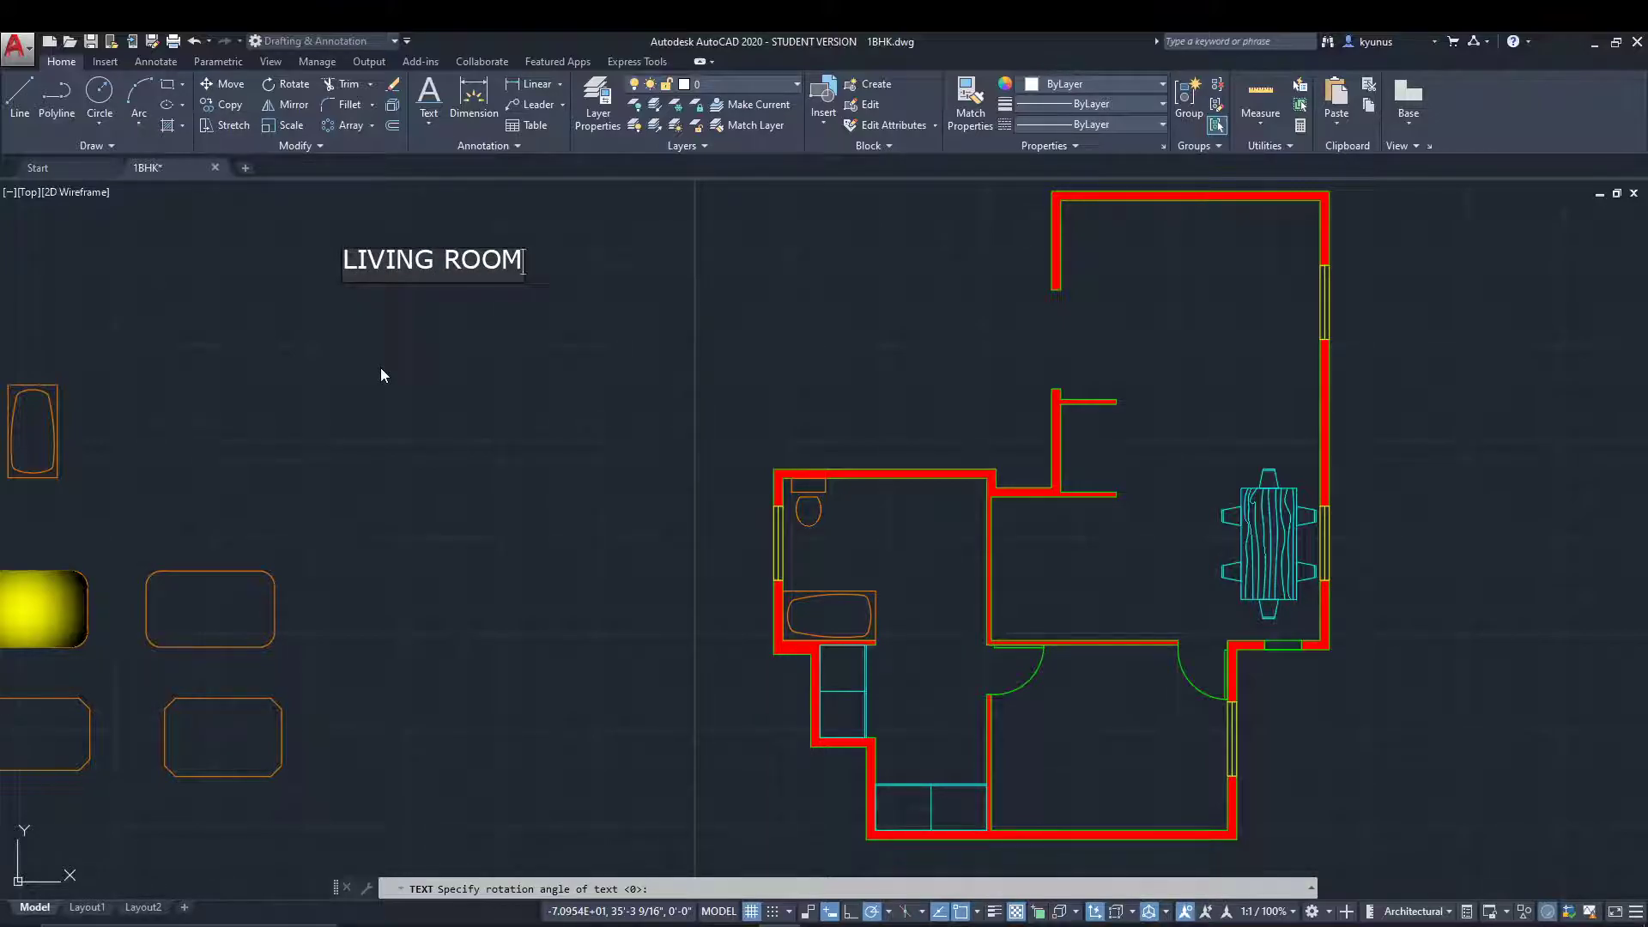
click(600, 336)
key(Escape)
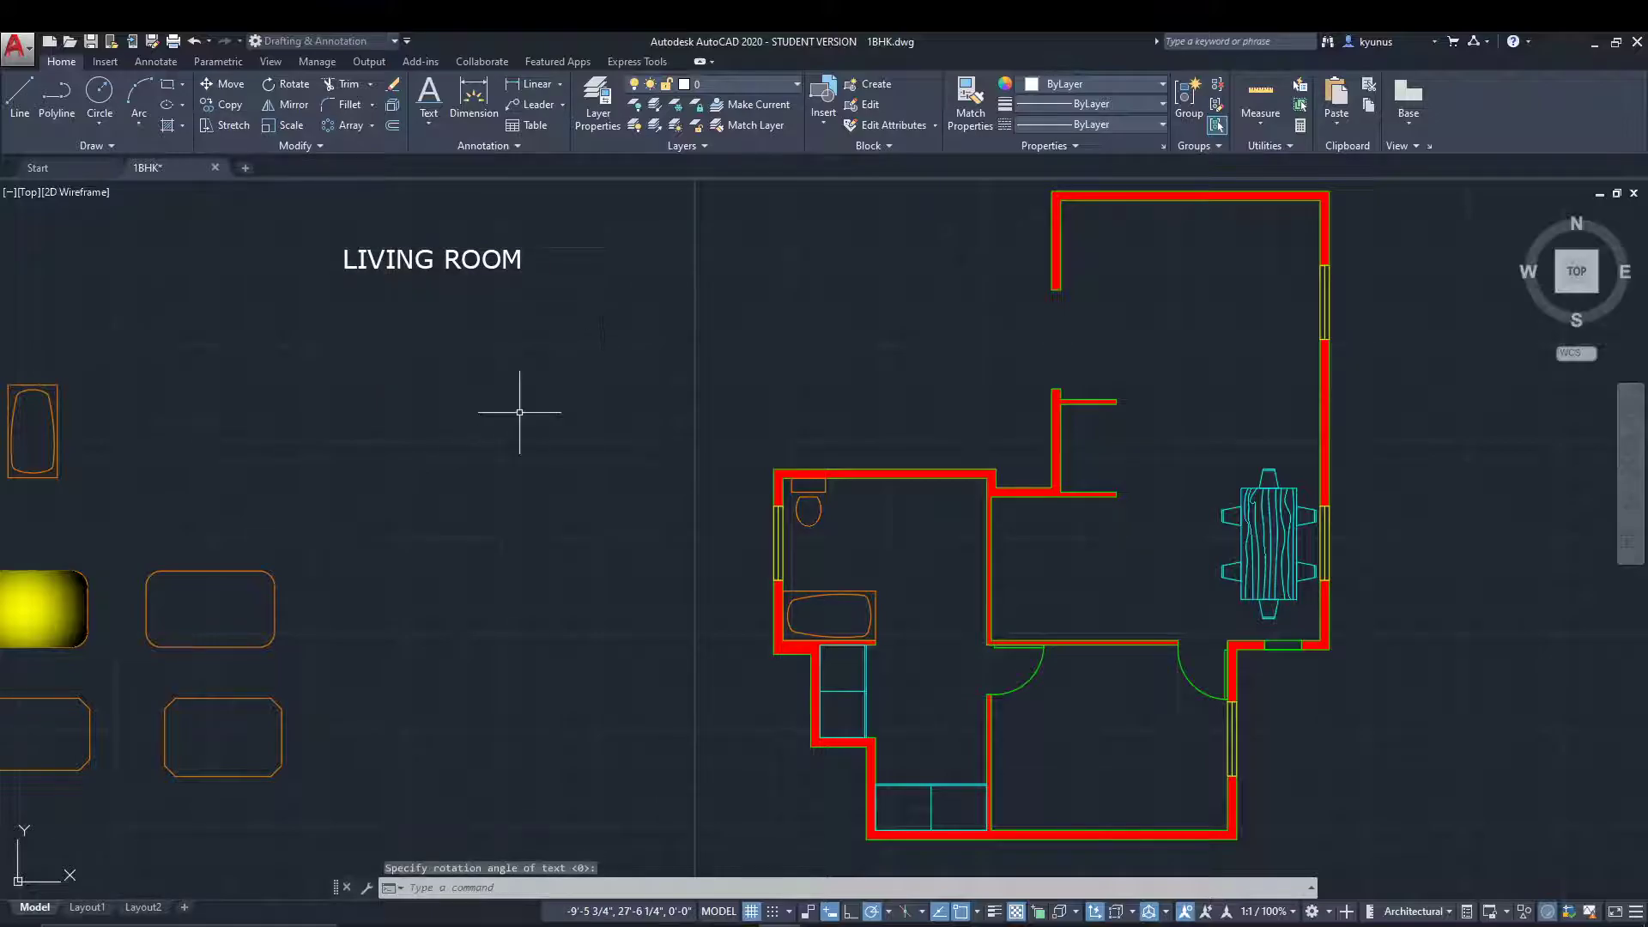
Reposition the LIVING ROOM text in the empty area using its insertion grip, and deselect it.
click(453, 259)
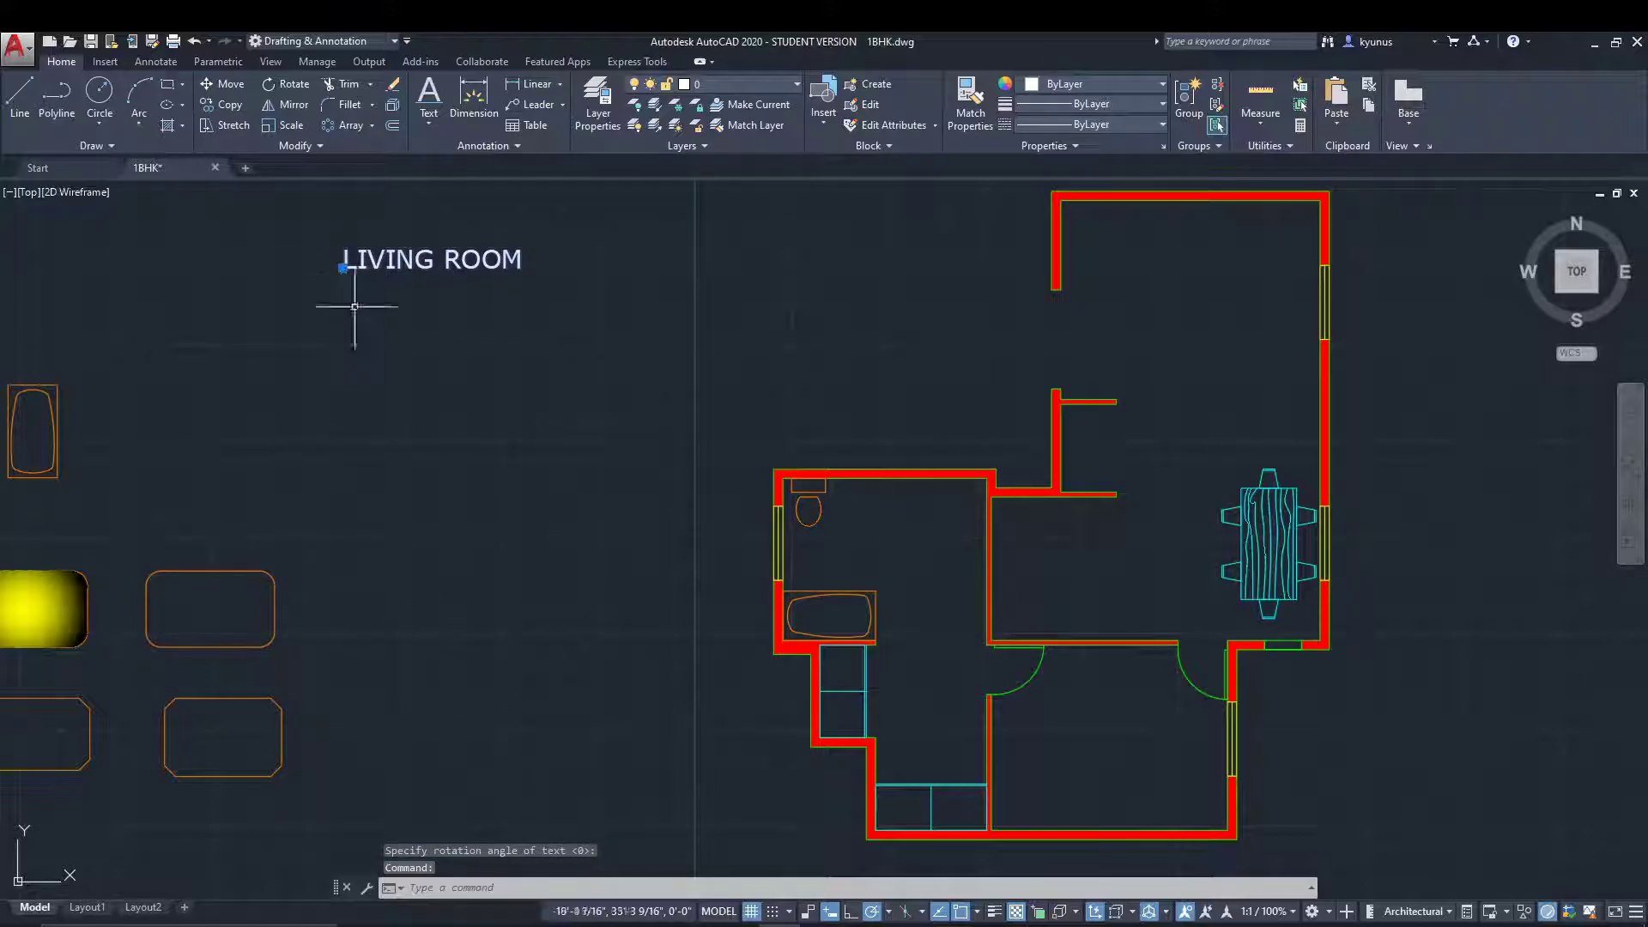
key(Escape)
click(432, 259)
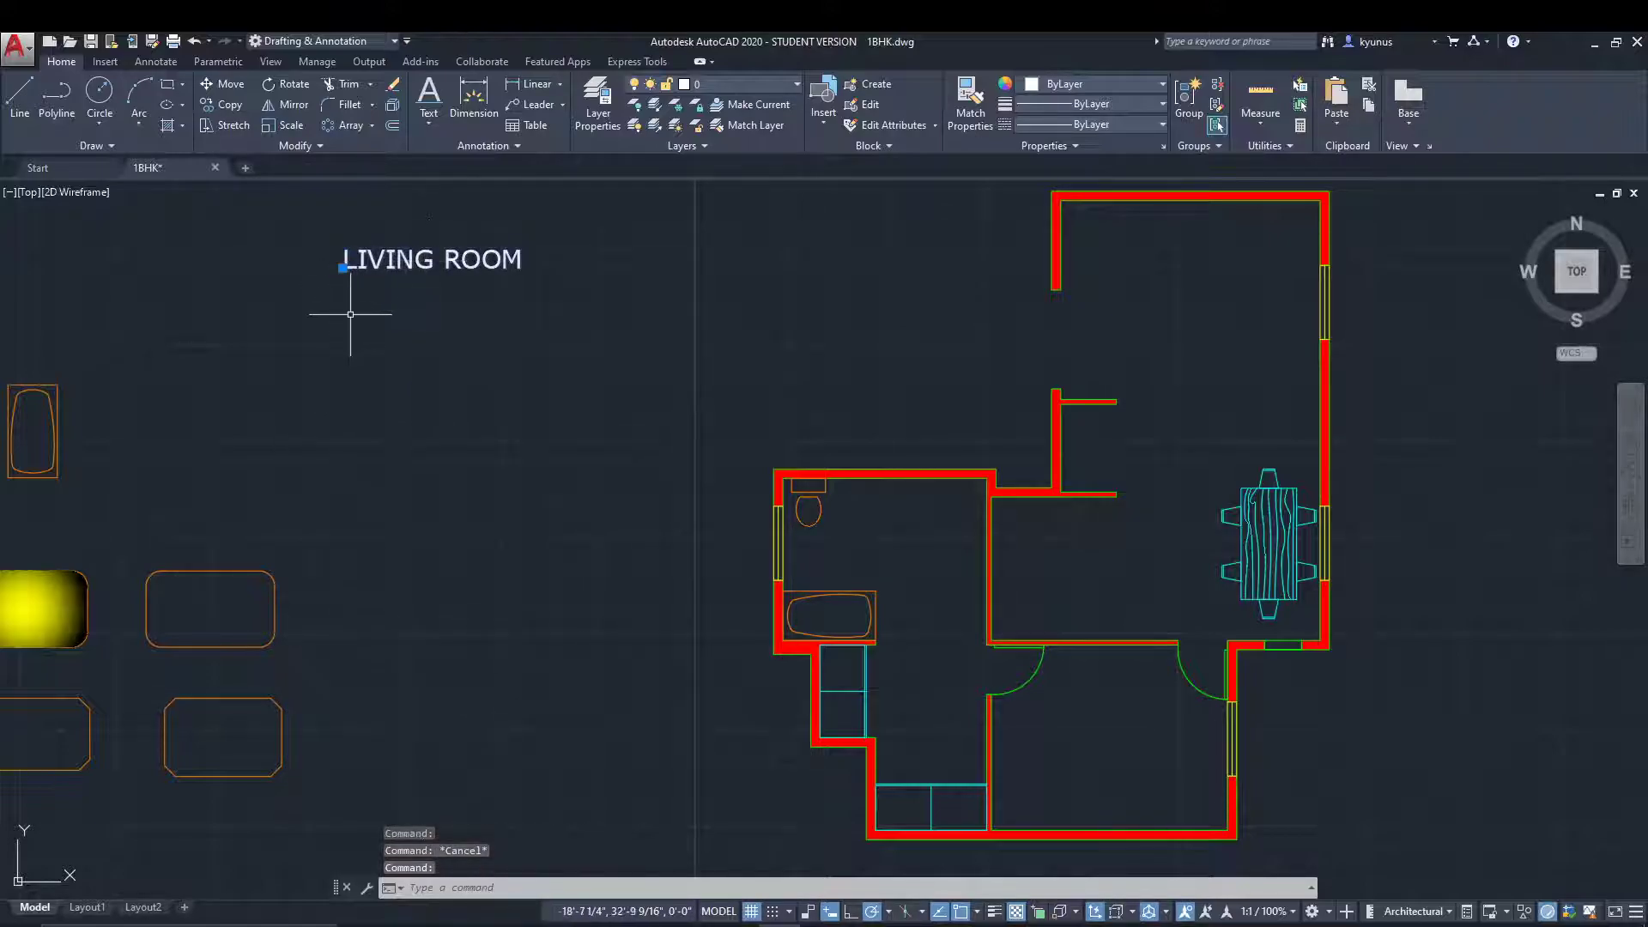
click(343, 268)
click(415, 359)
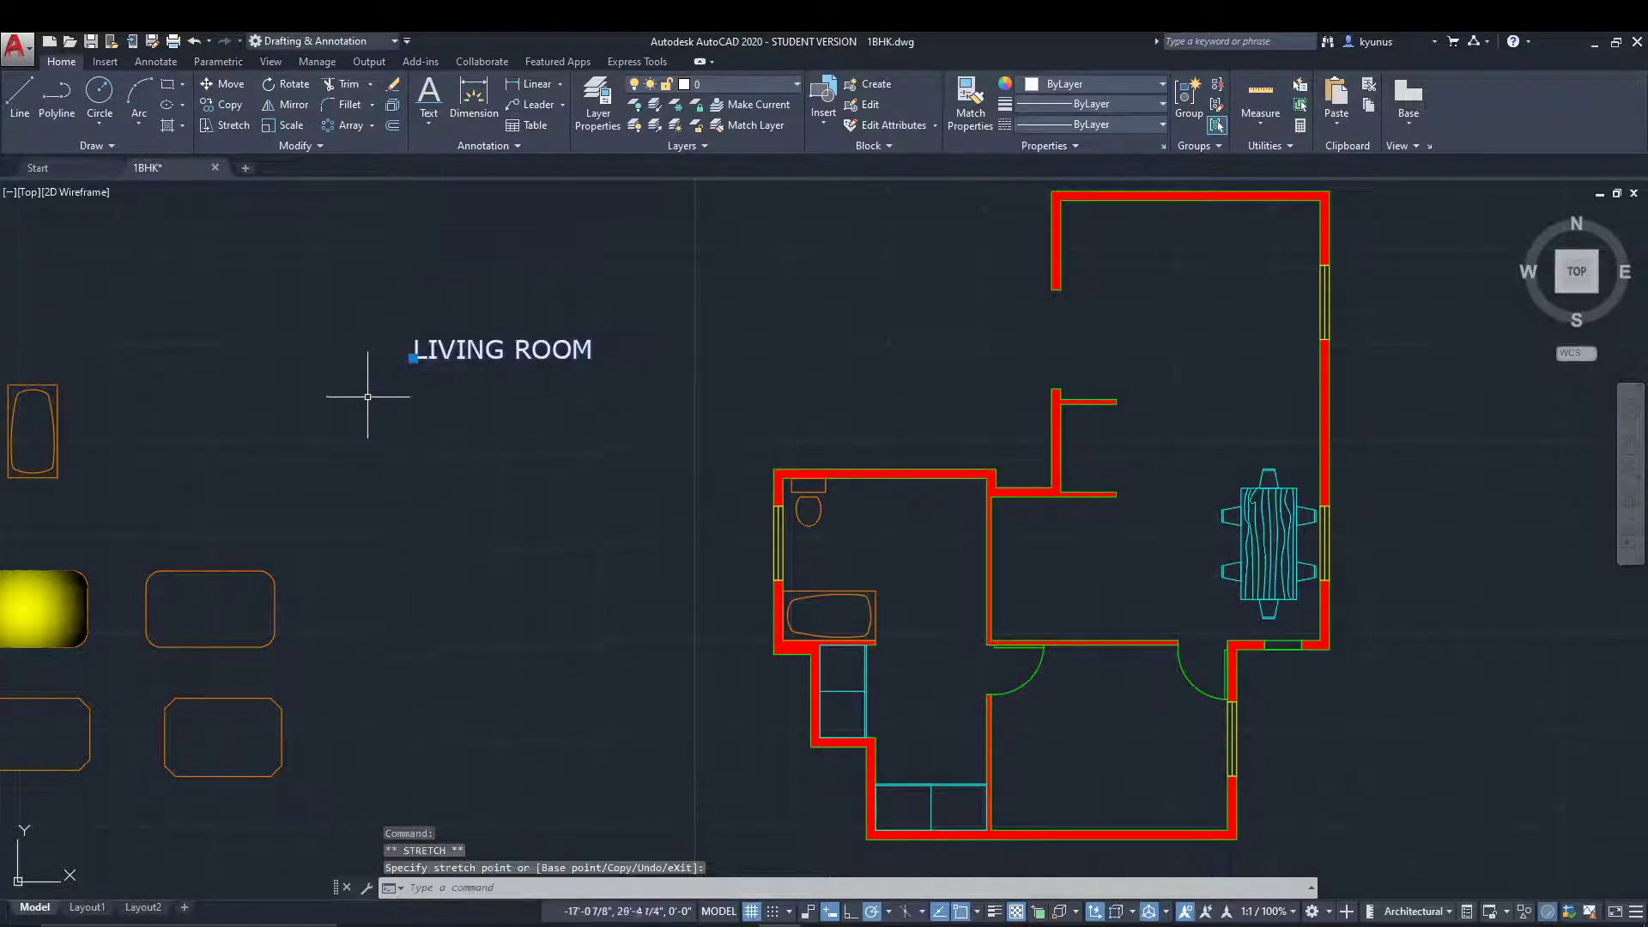
click(414, 359)
click(312, 287)
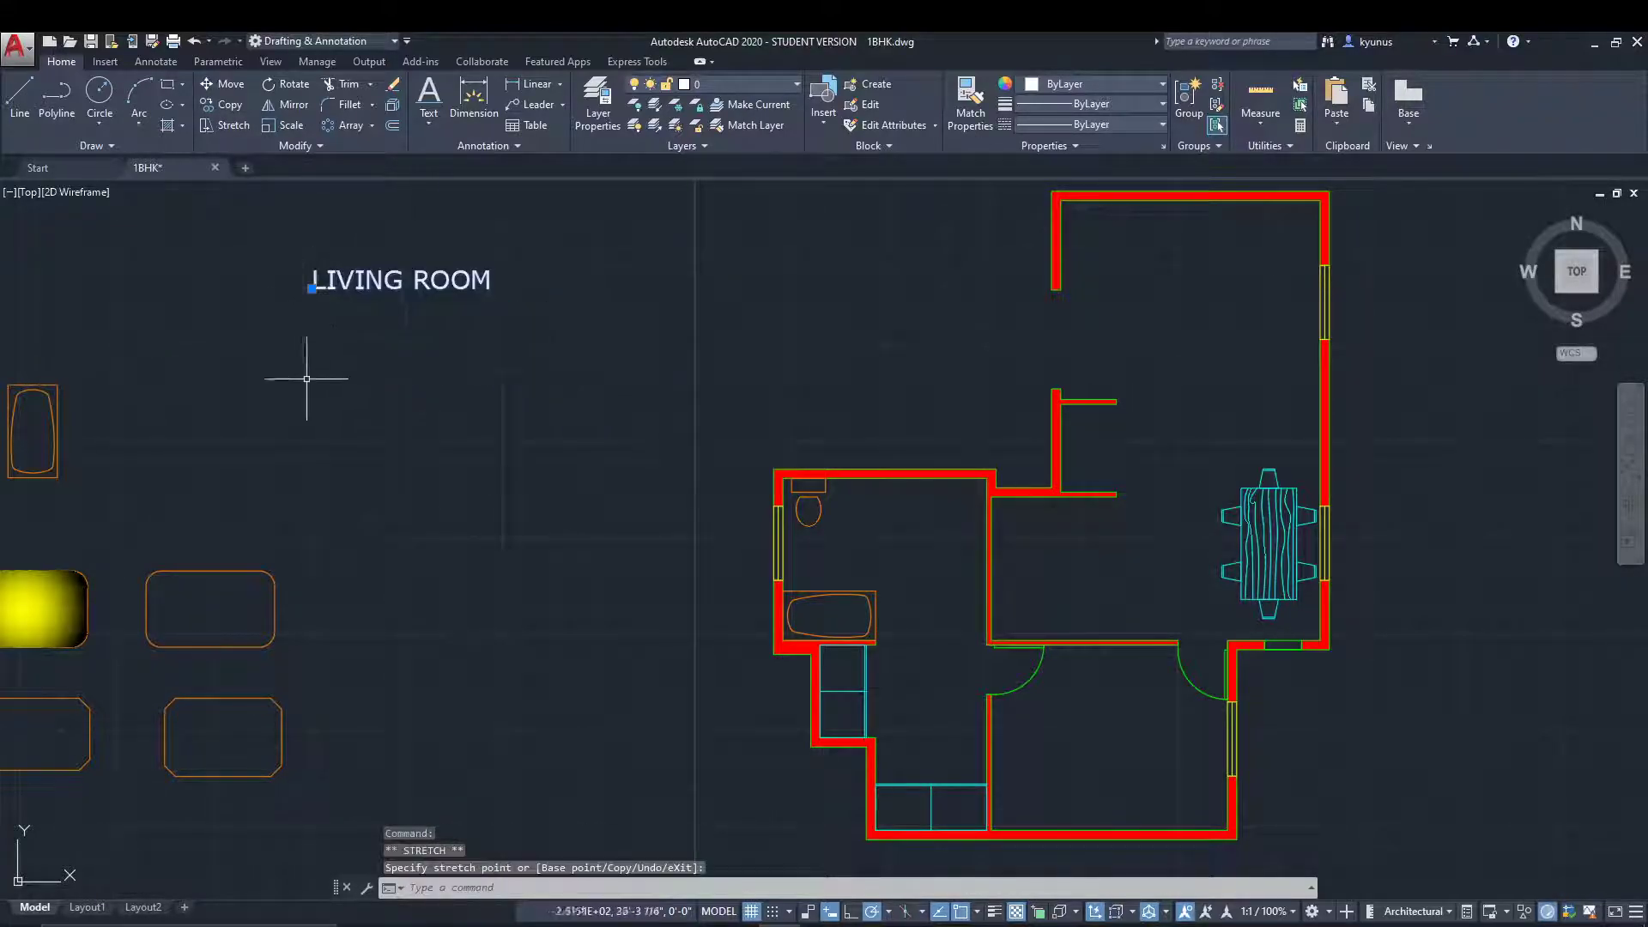
middle_drag(581, 418, 636, 416)
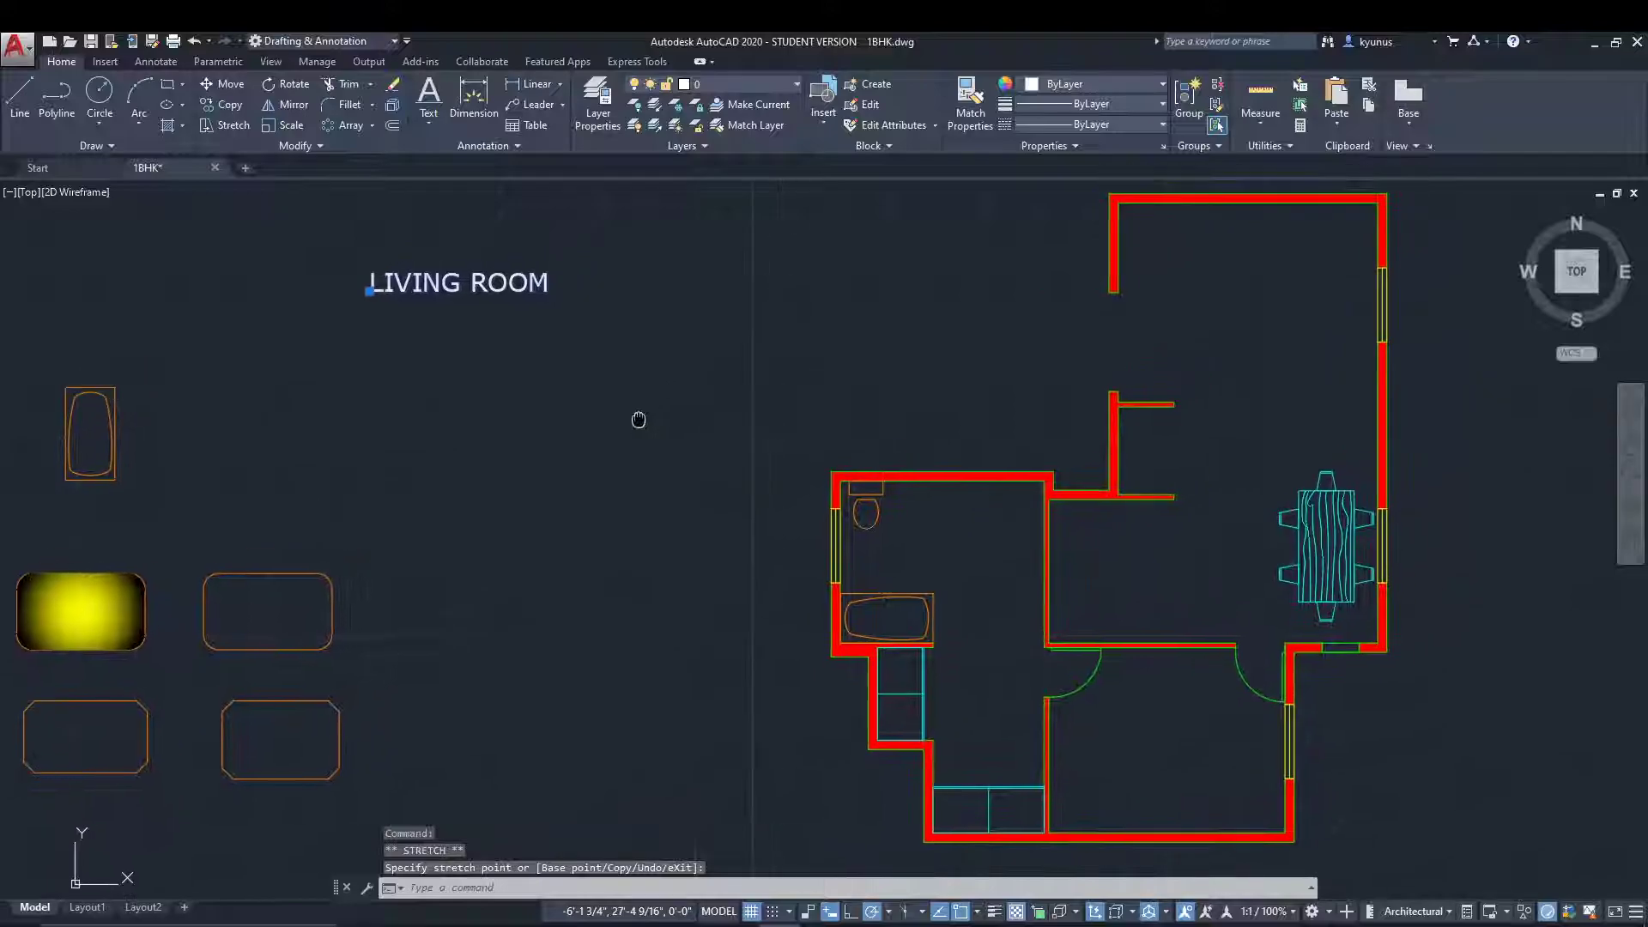
key(Escape)
key(Escape)
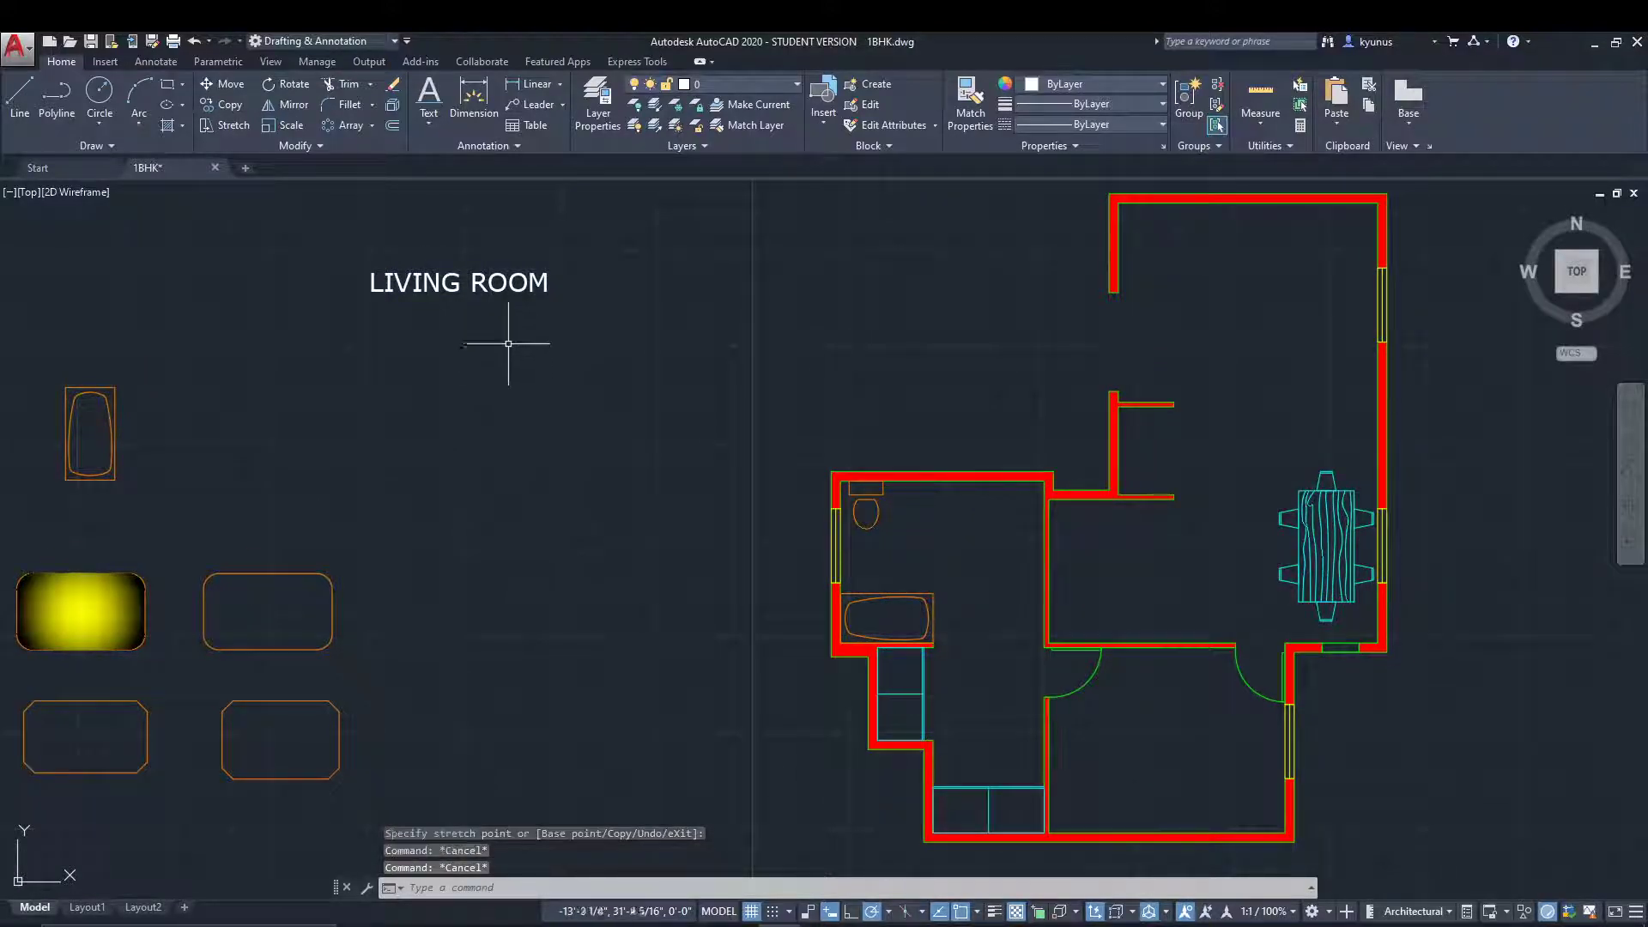
Create the multiline text "BEDROOM" in a text frame just below the LIVING ROOM text.
click(425, 122)
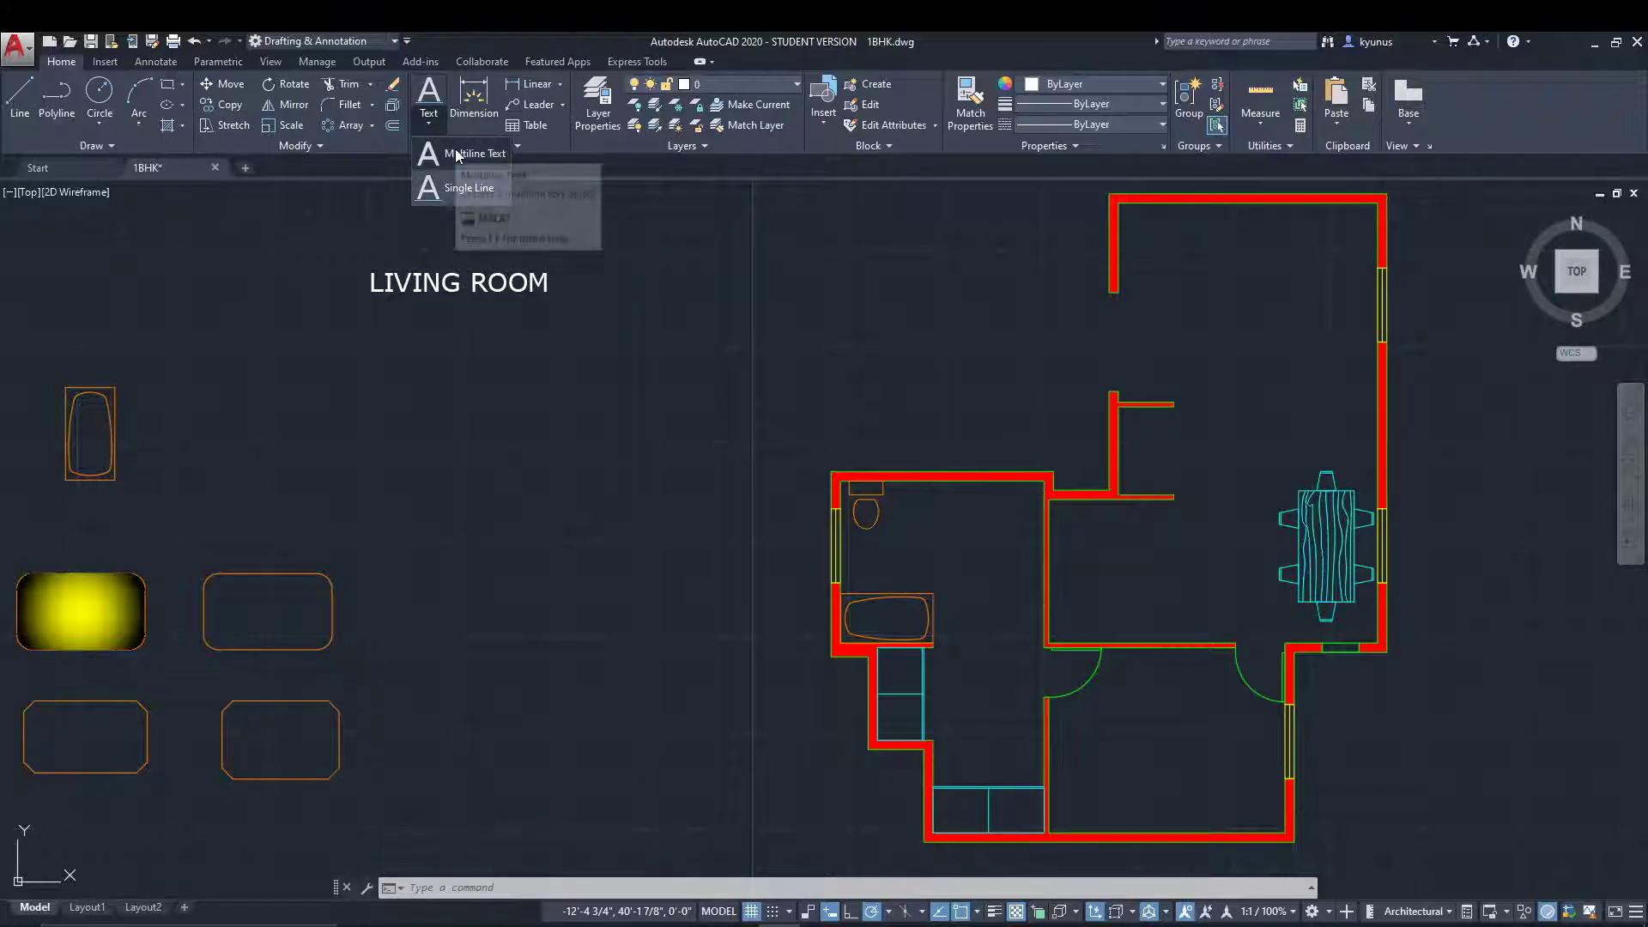
click(457, 154)
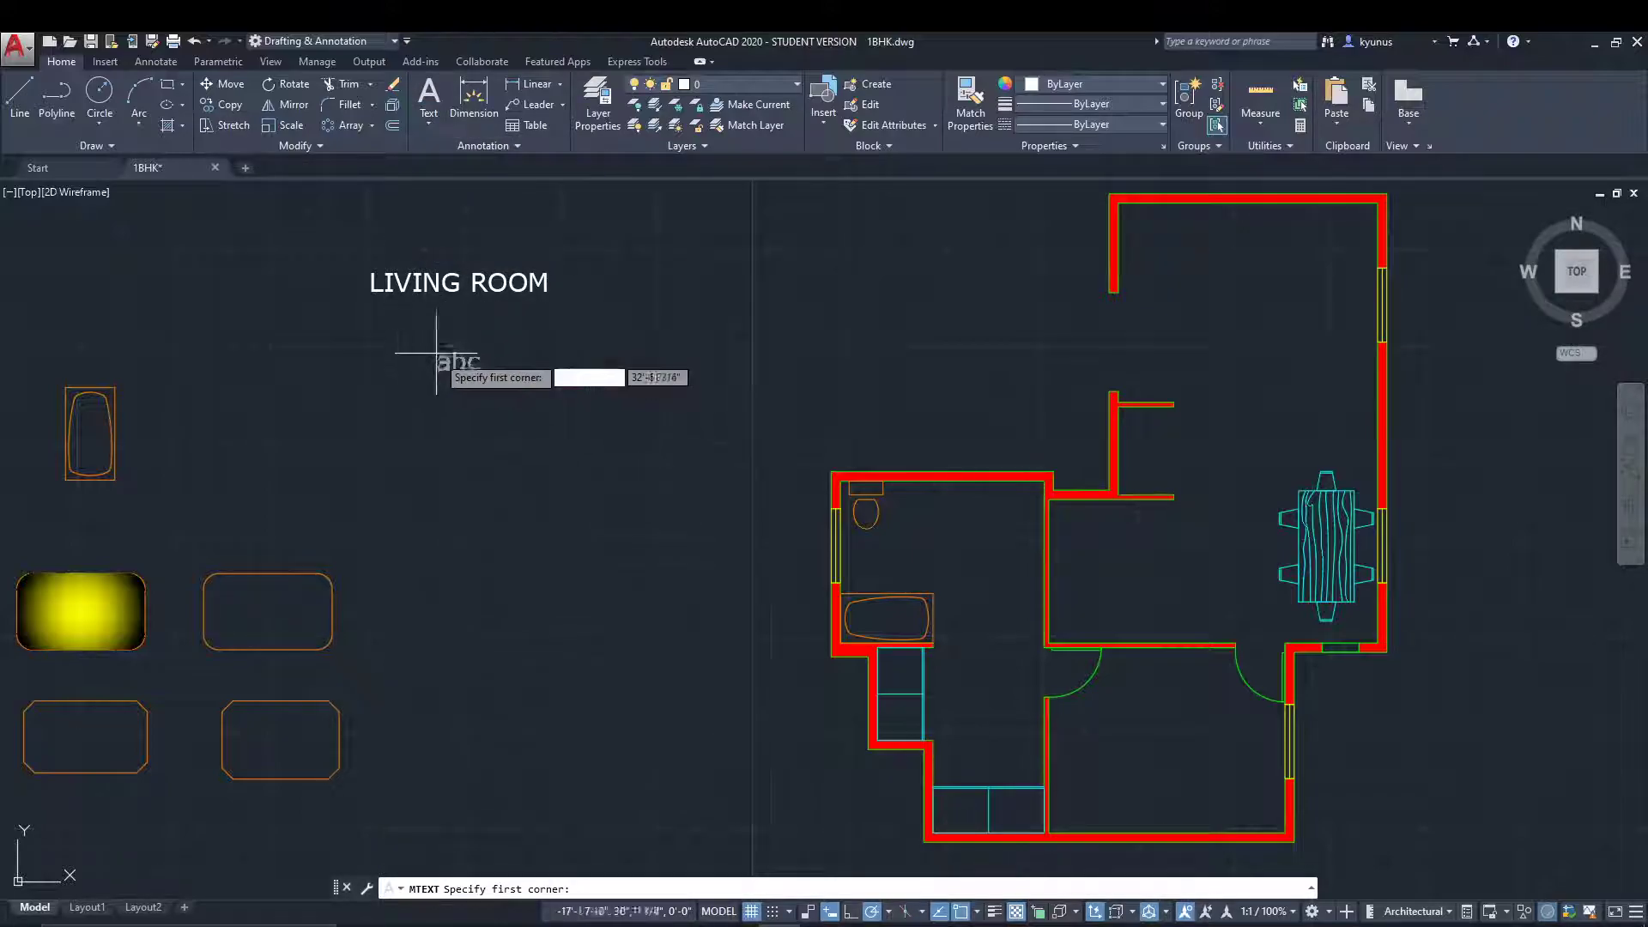
click(373, 342)
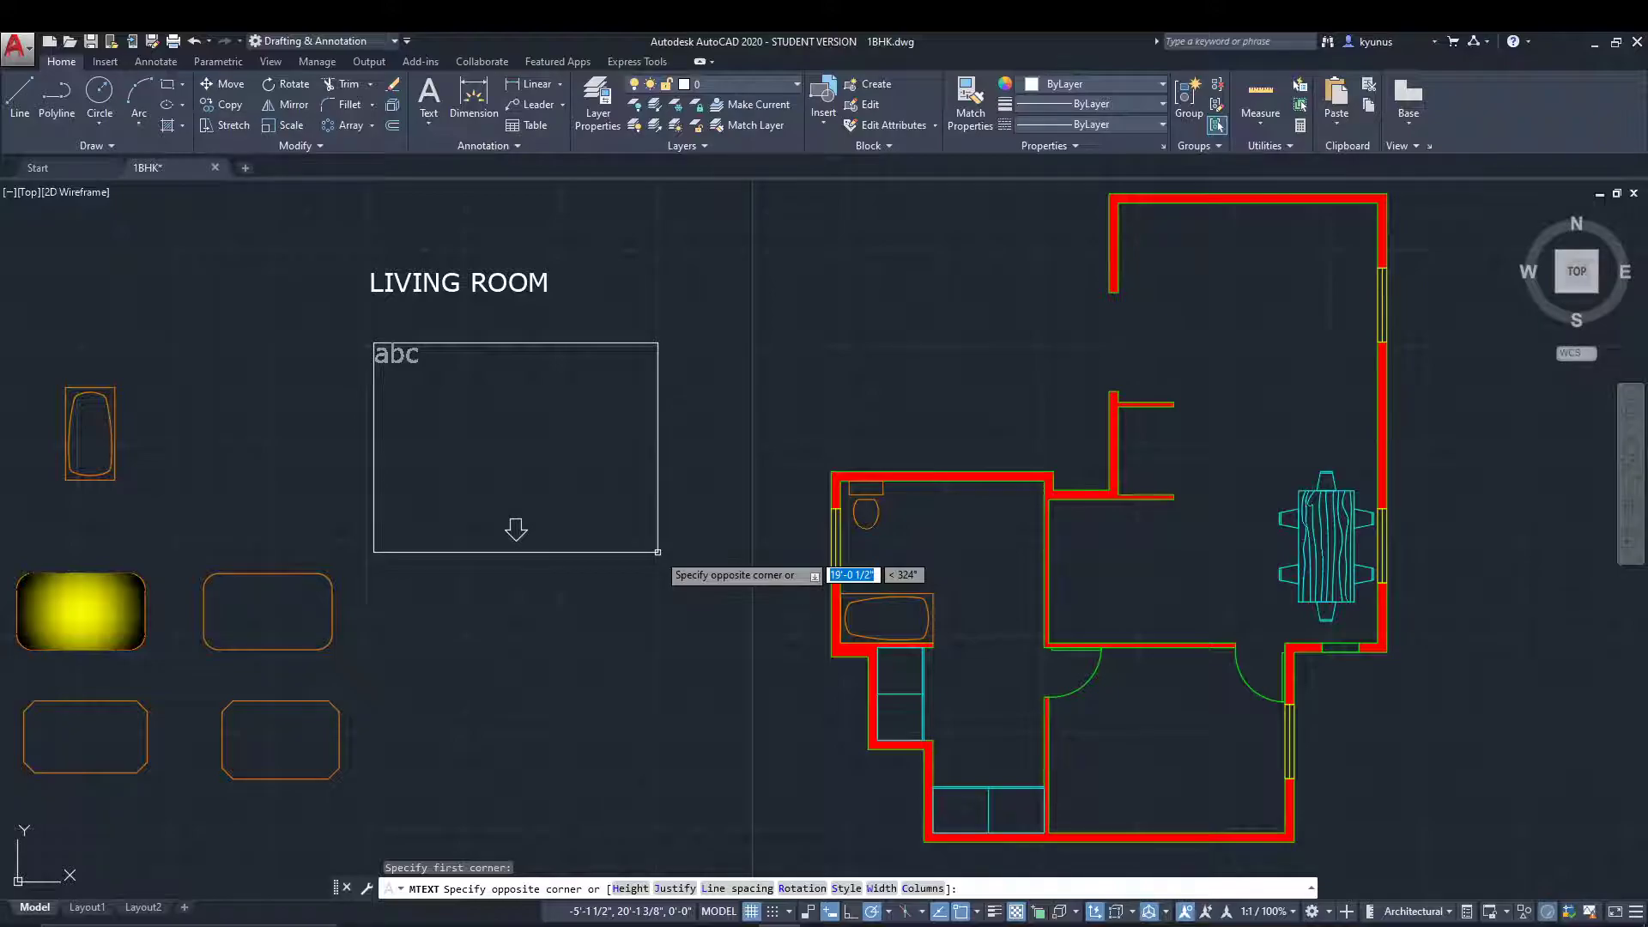
click(658, 552)
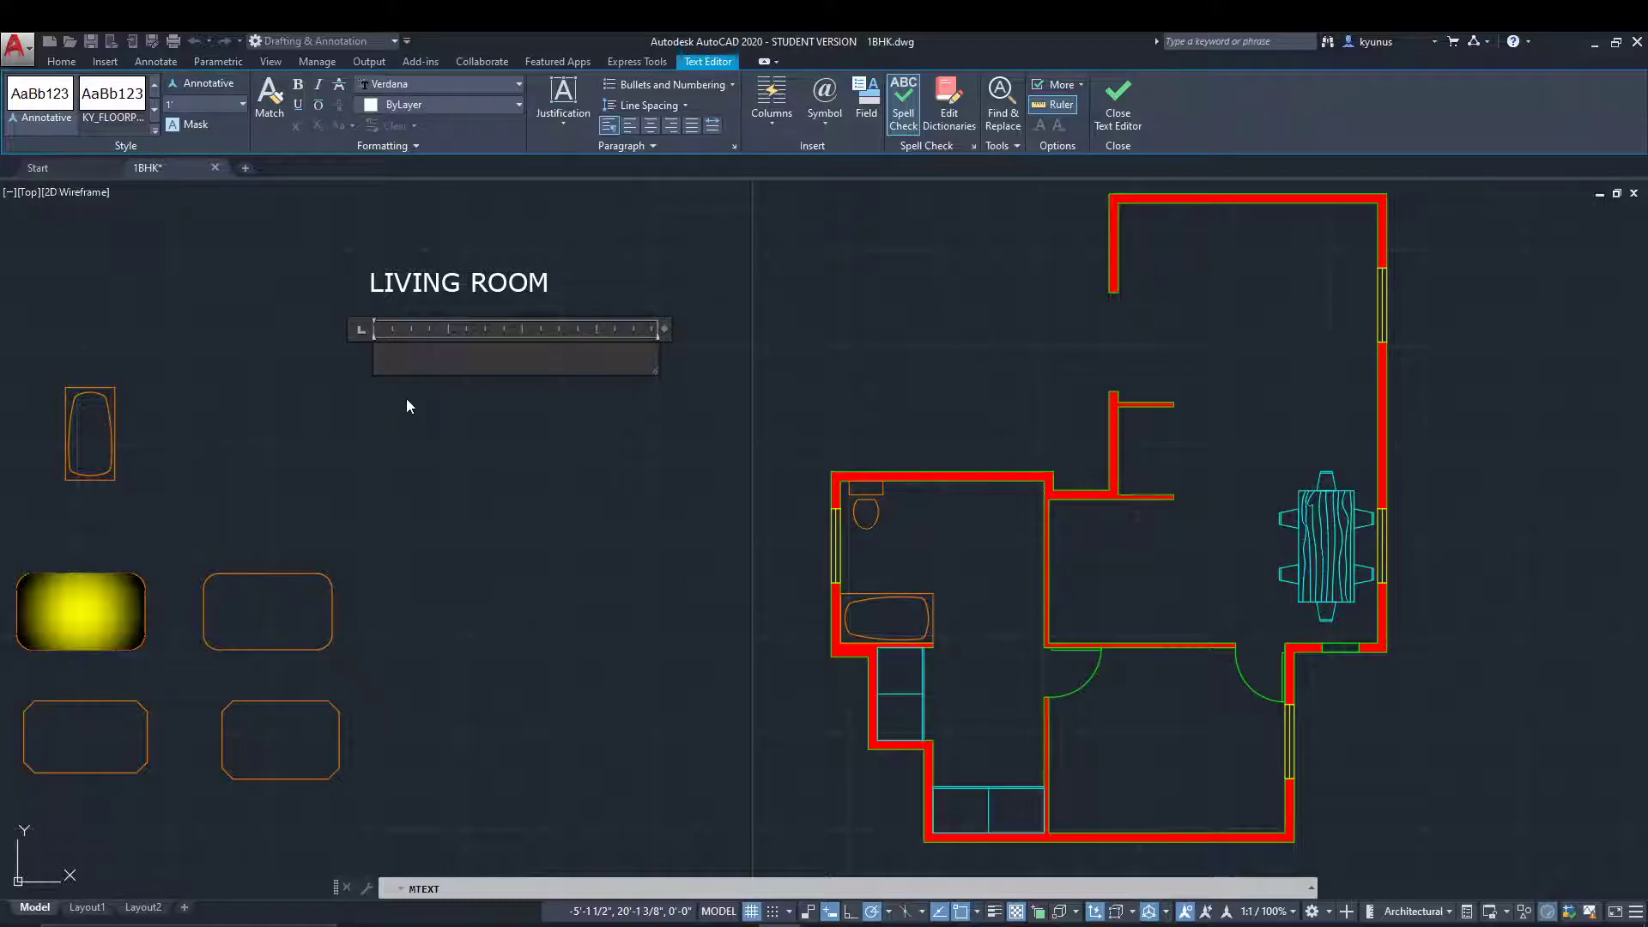
text(DROOM)
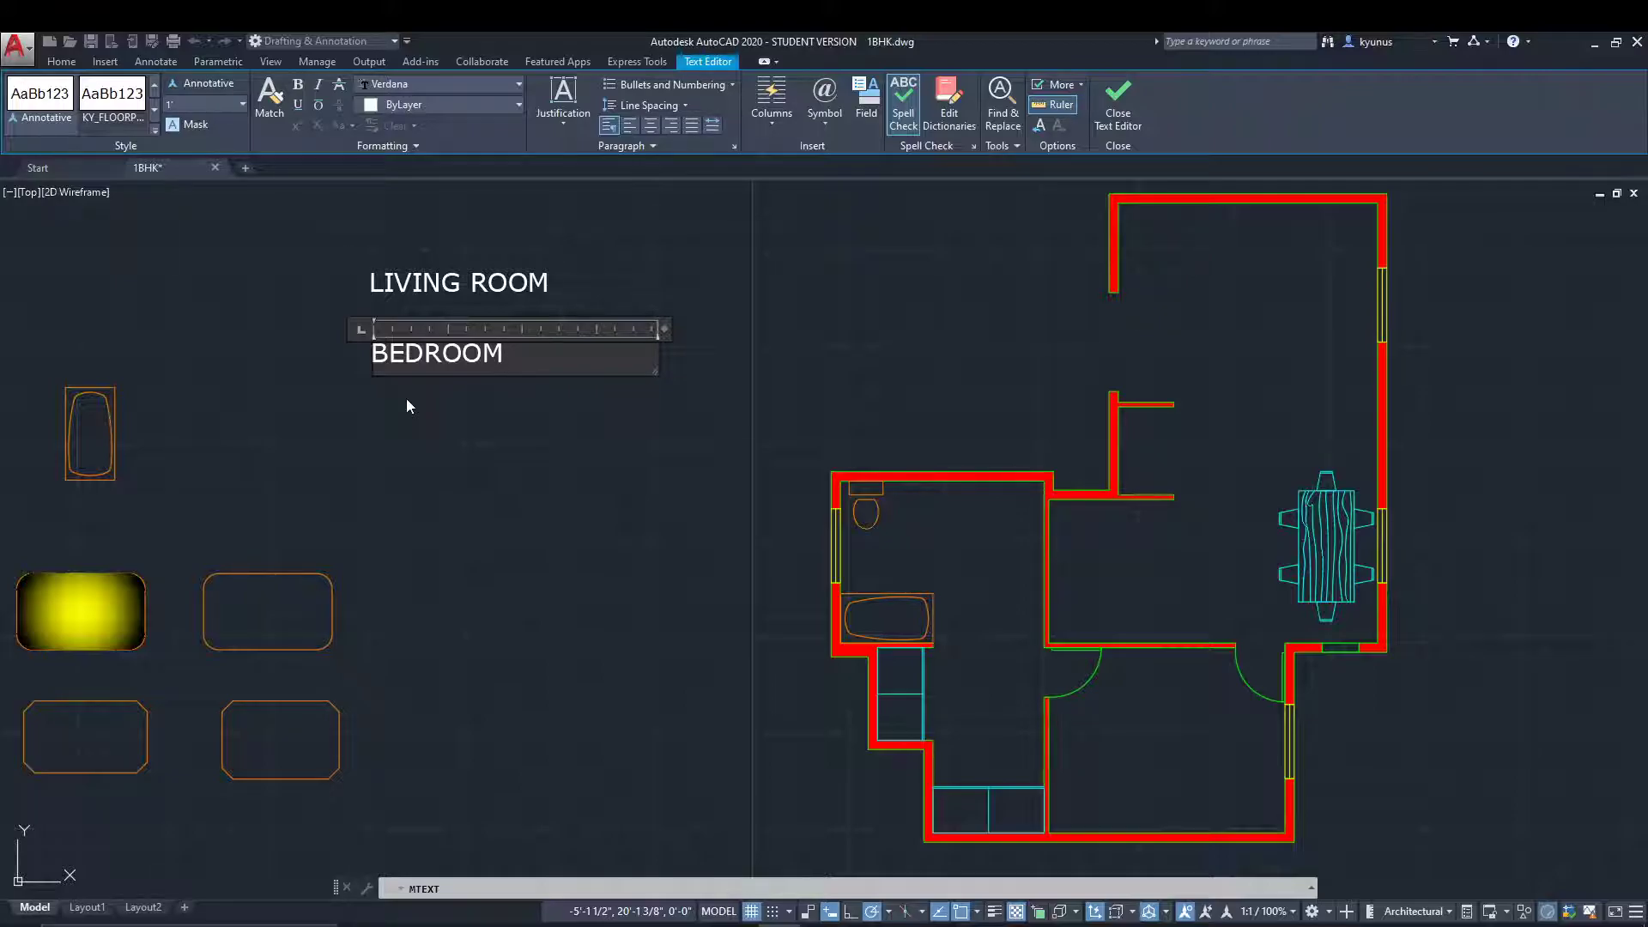
click(607, 478)
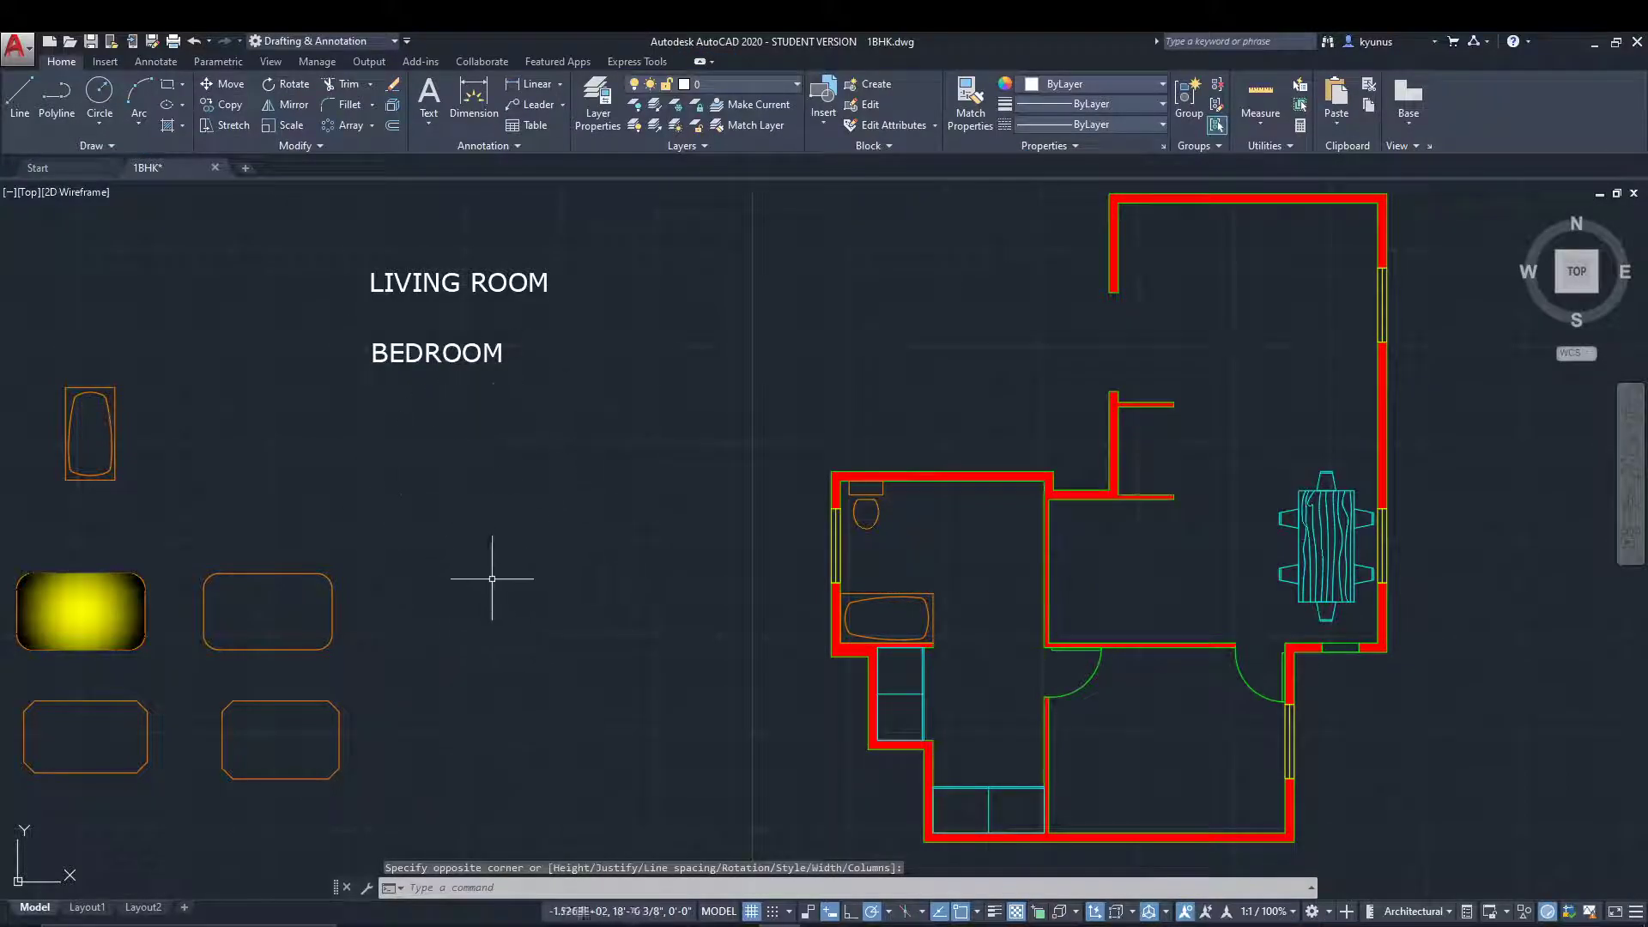
Compare the grips of the single-line LIVING ROOM text with those of the multiline BEDROOM text.
click(435, 288)
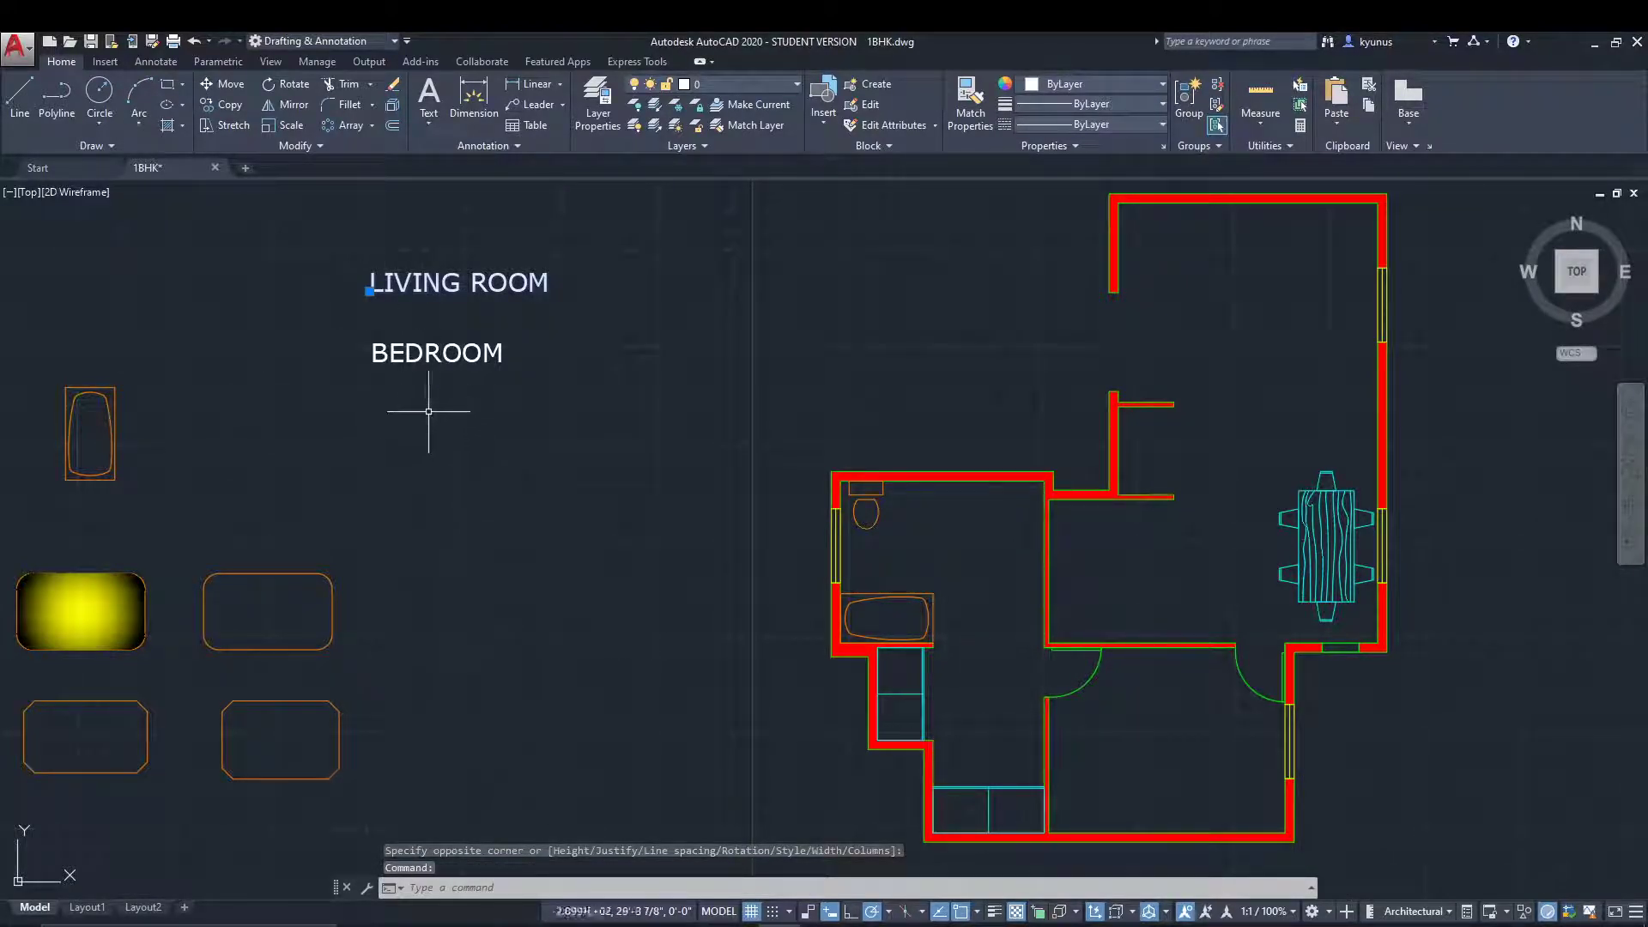
key(Escape)
click(436, 367)
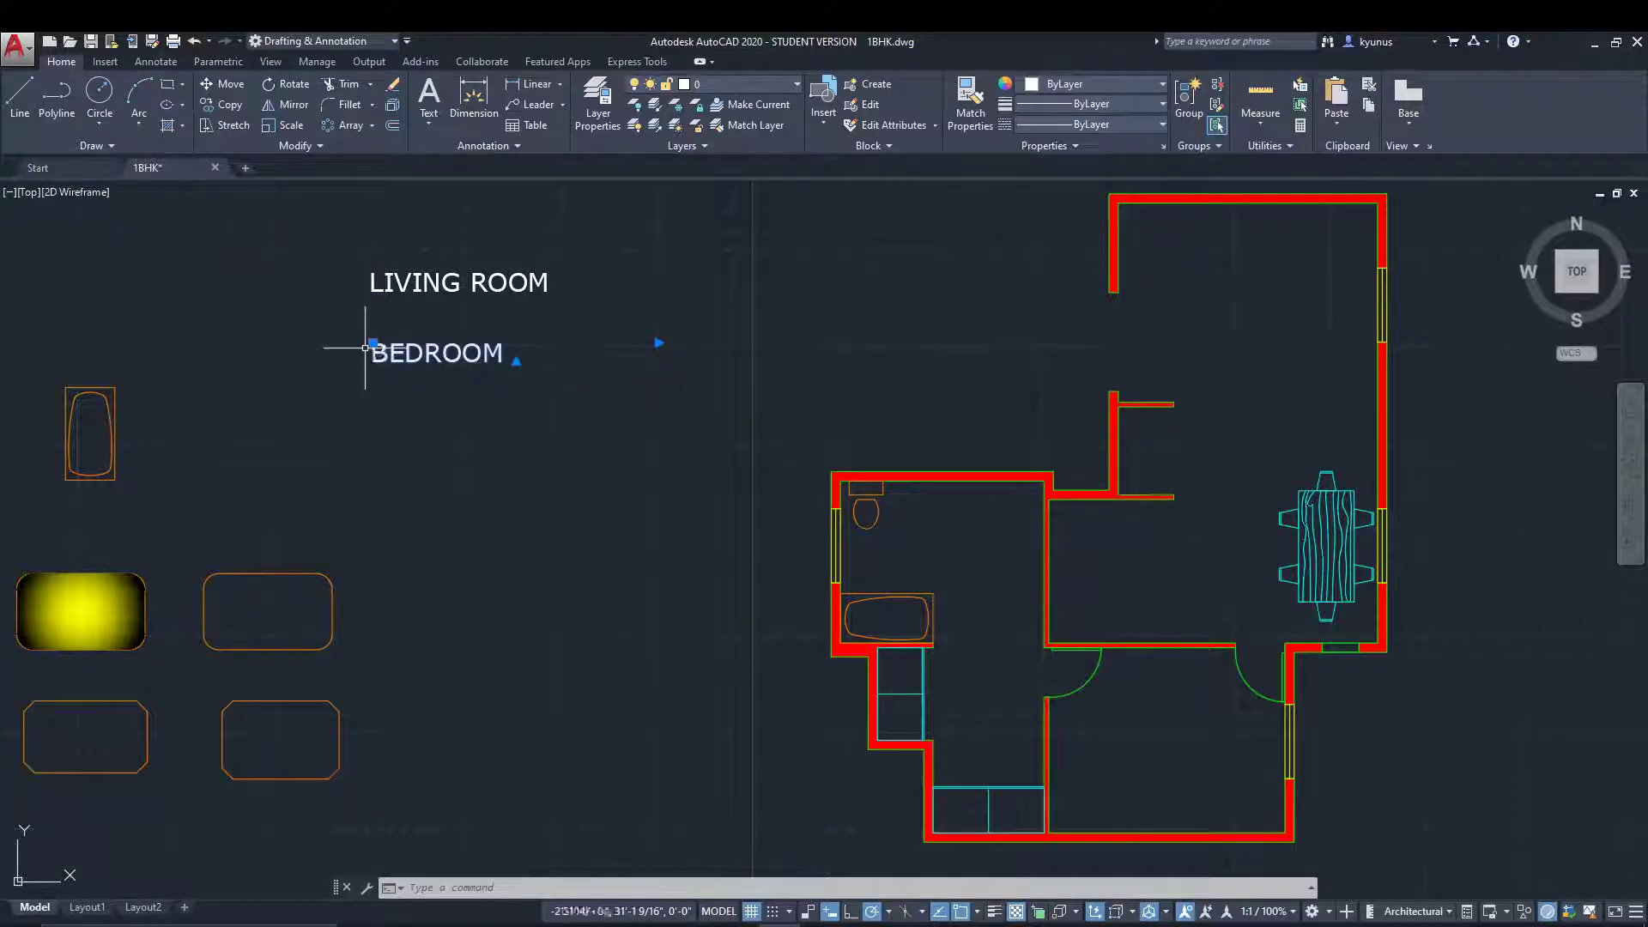
click(455, 285)
key(Escape)
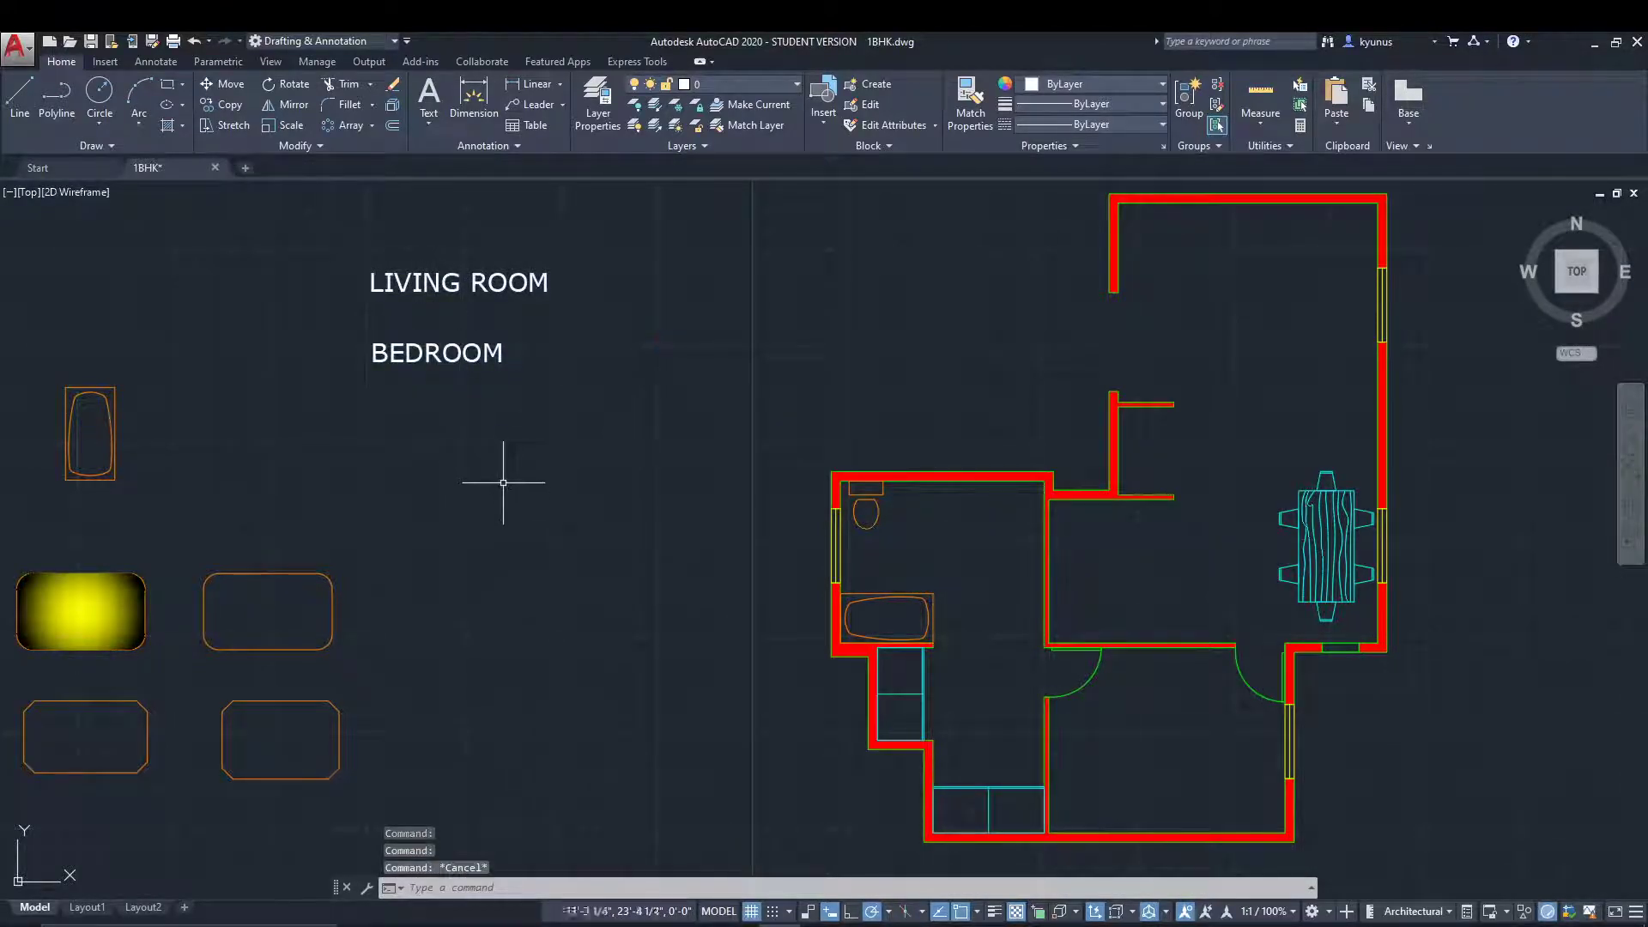
click(371, 284)
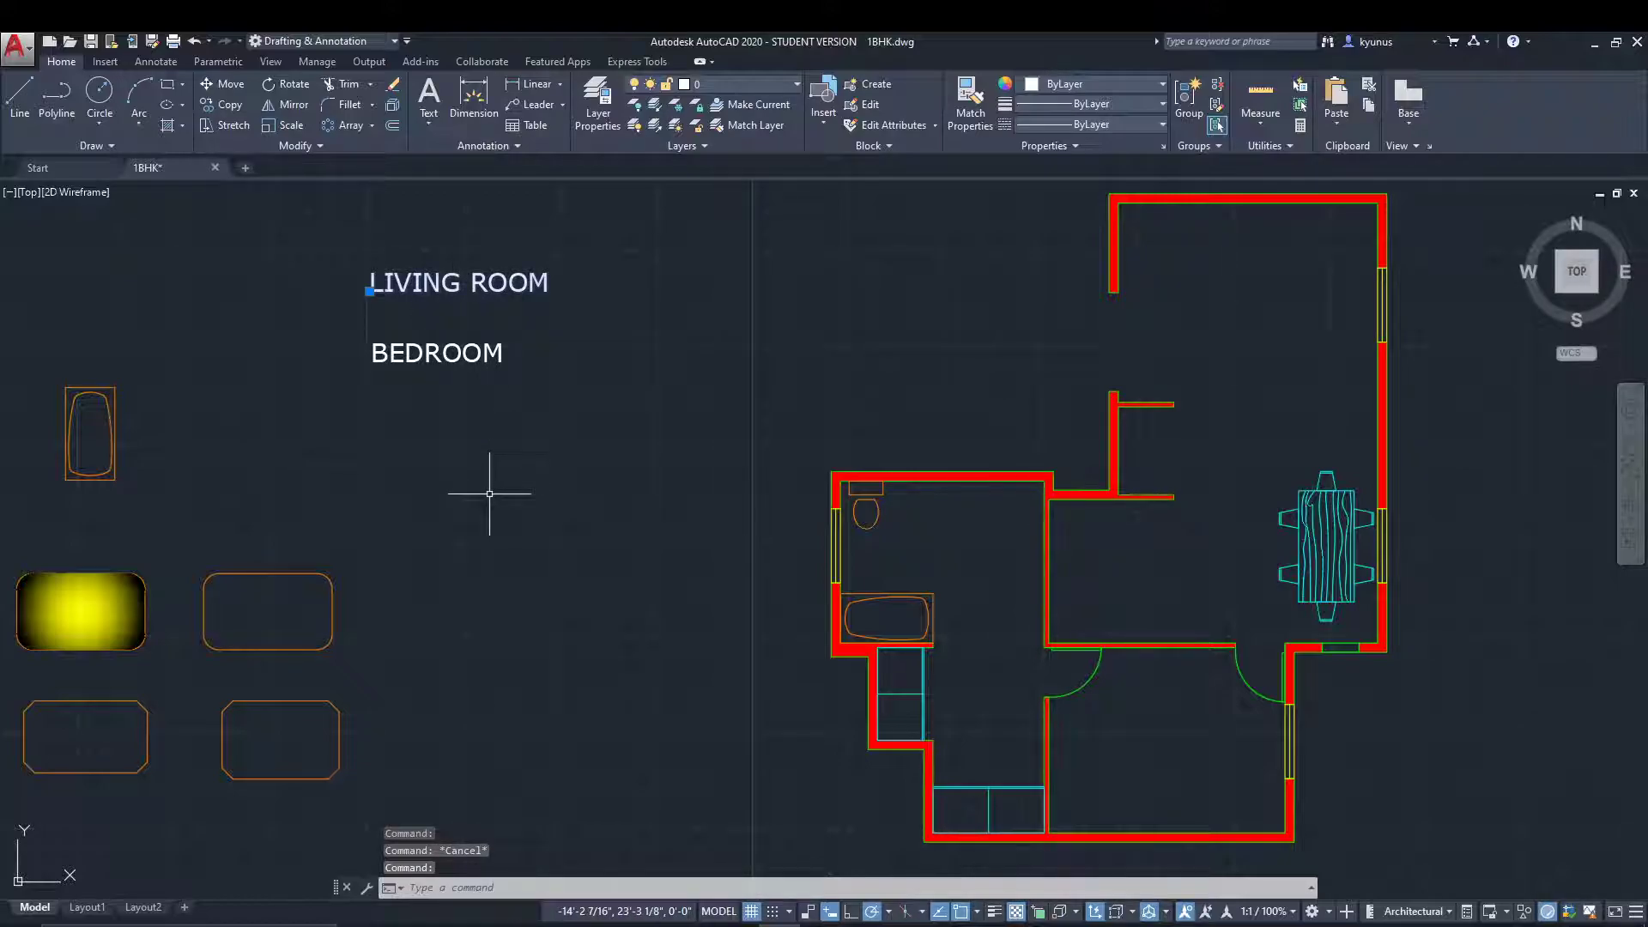
key(Escape)
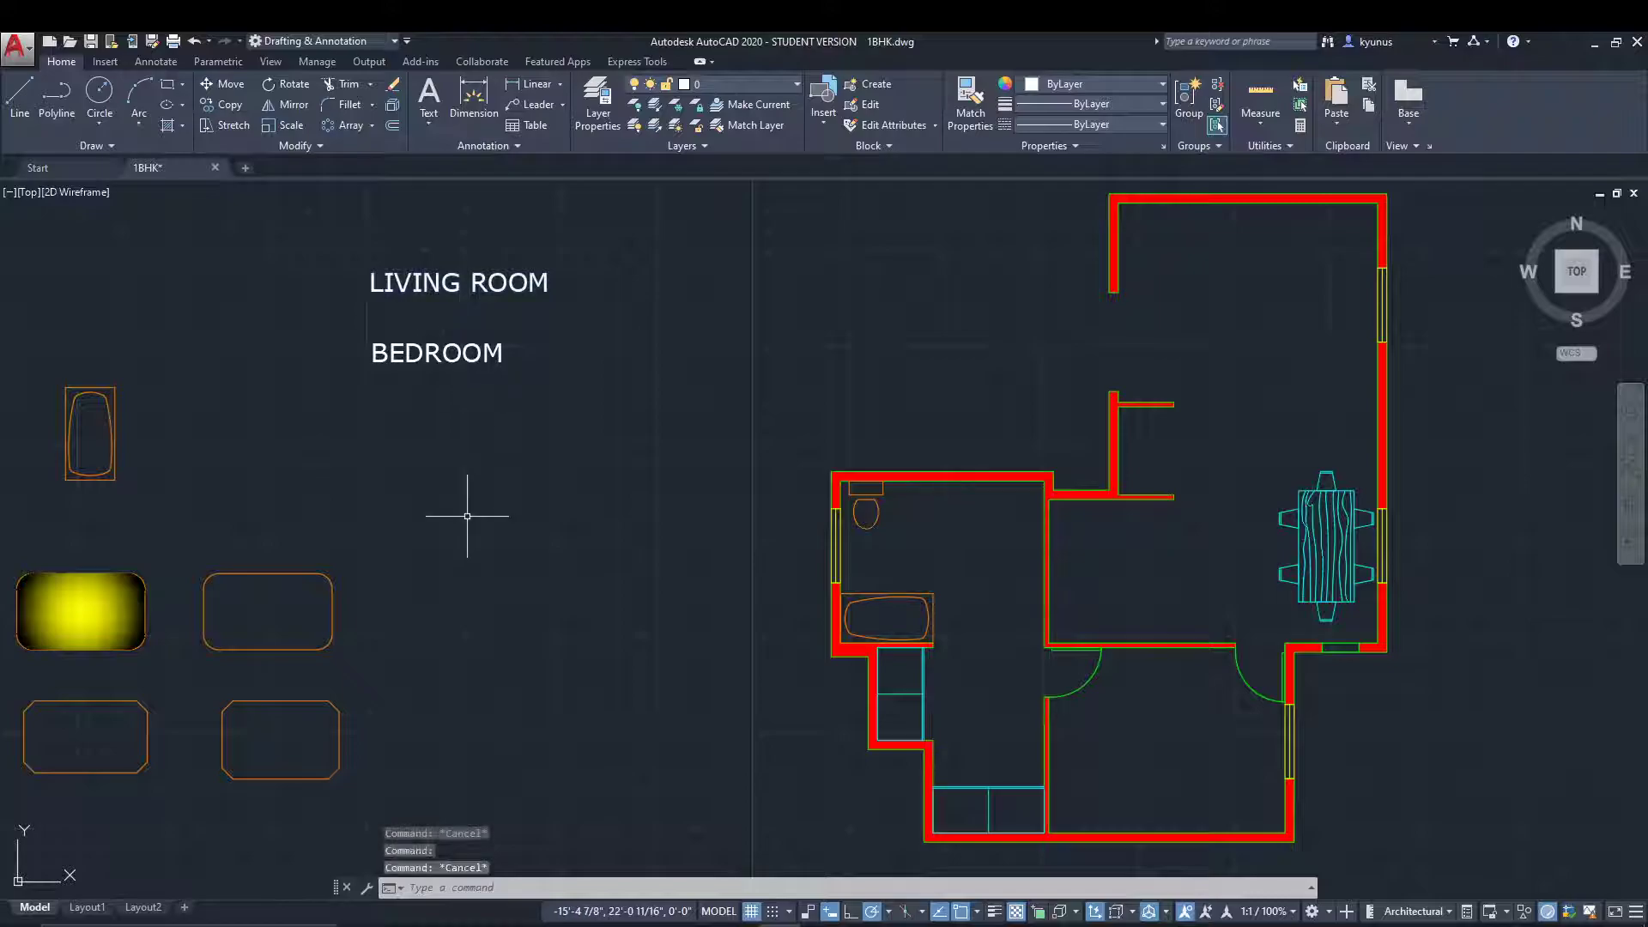
Show the properties of the LIVING ROOM text.
click(437, 286)
right_click(438, 287)
click(515, 714)
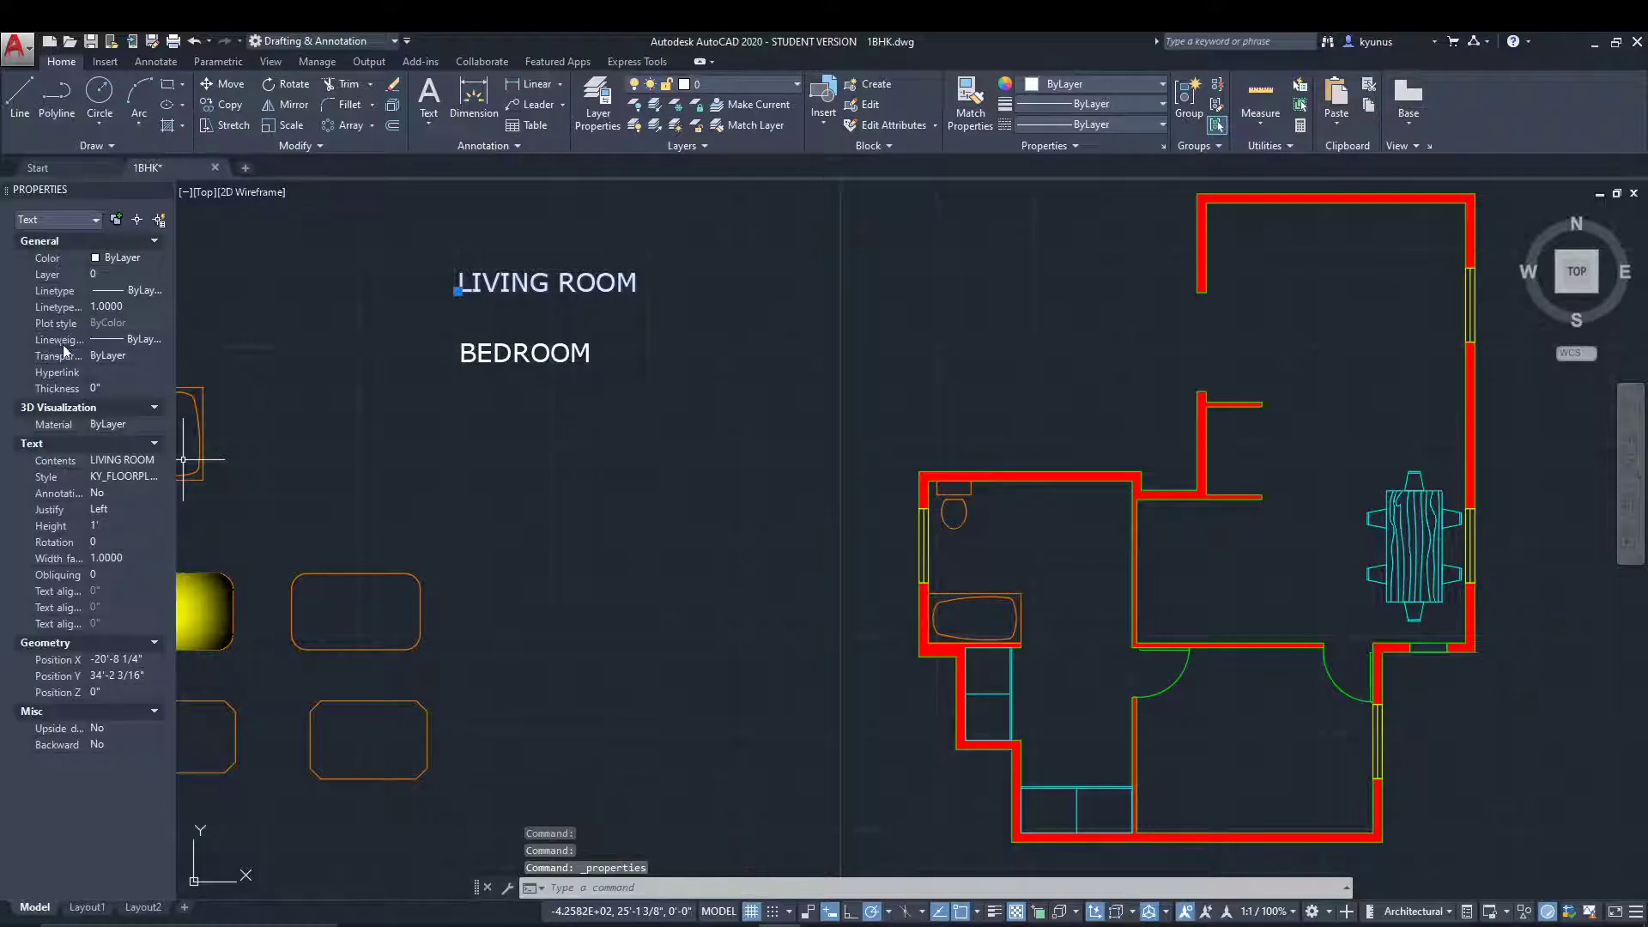
Try different justifications on the LIVING ROOM text, including Middle and Middle left.
click(136, 510)
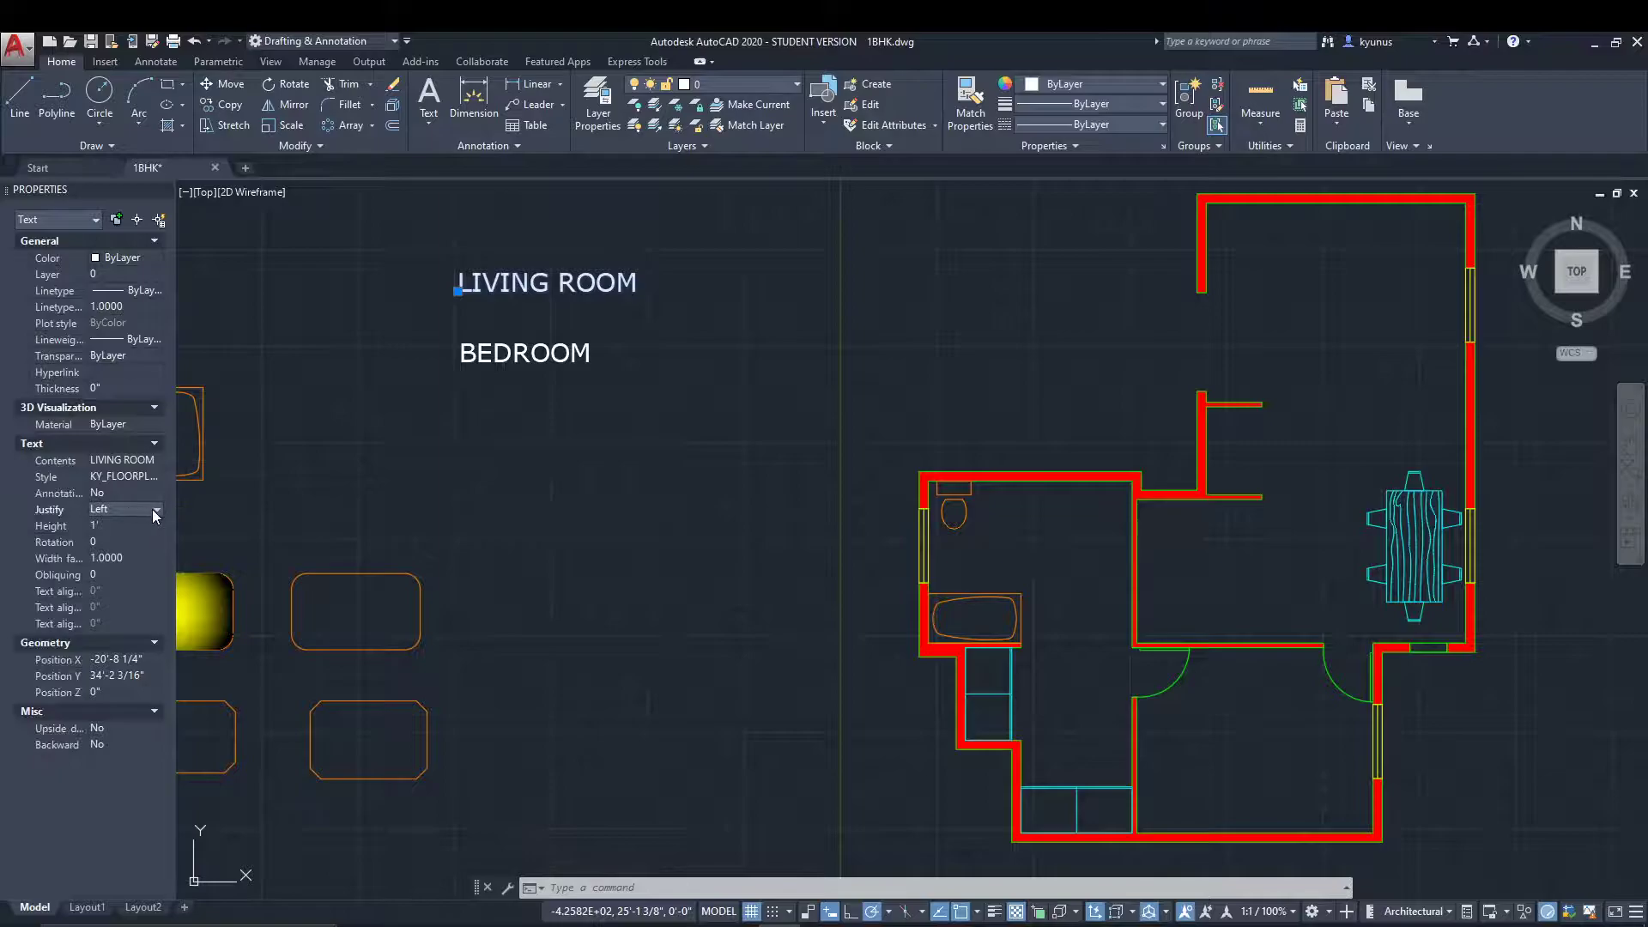
click(155, 512)
click(115, 541)
click(129, 509)
click(109, 570)
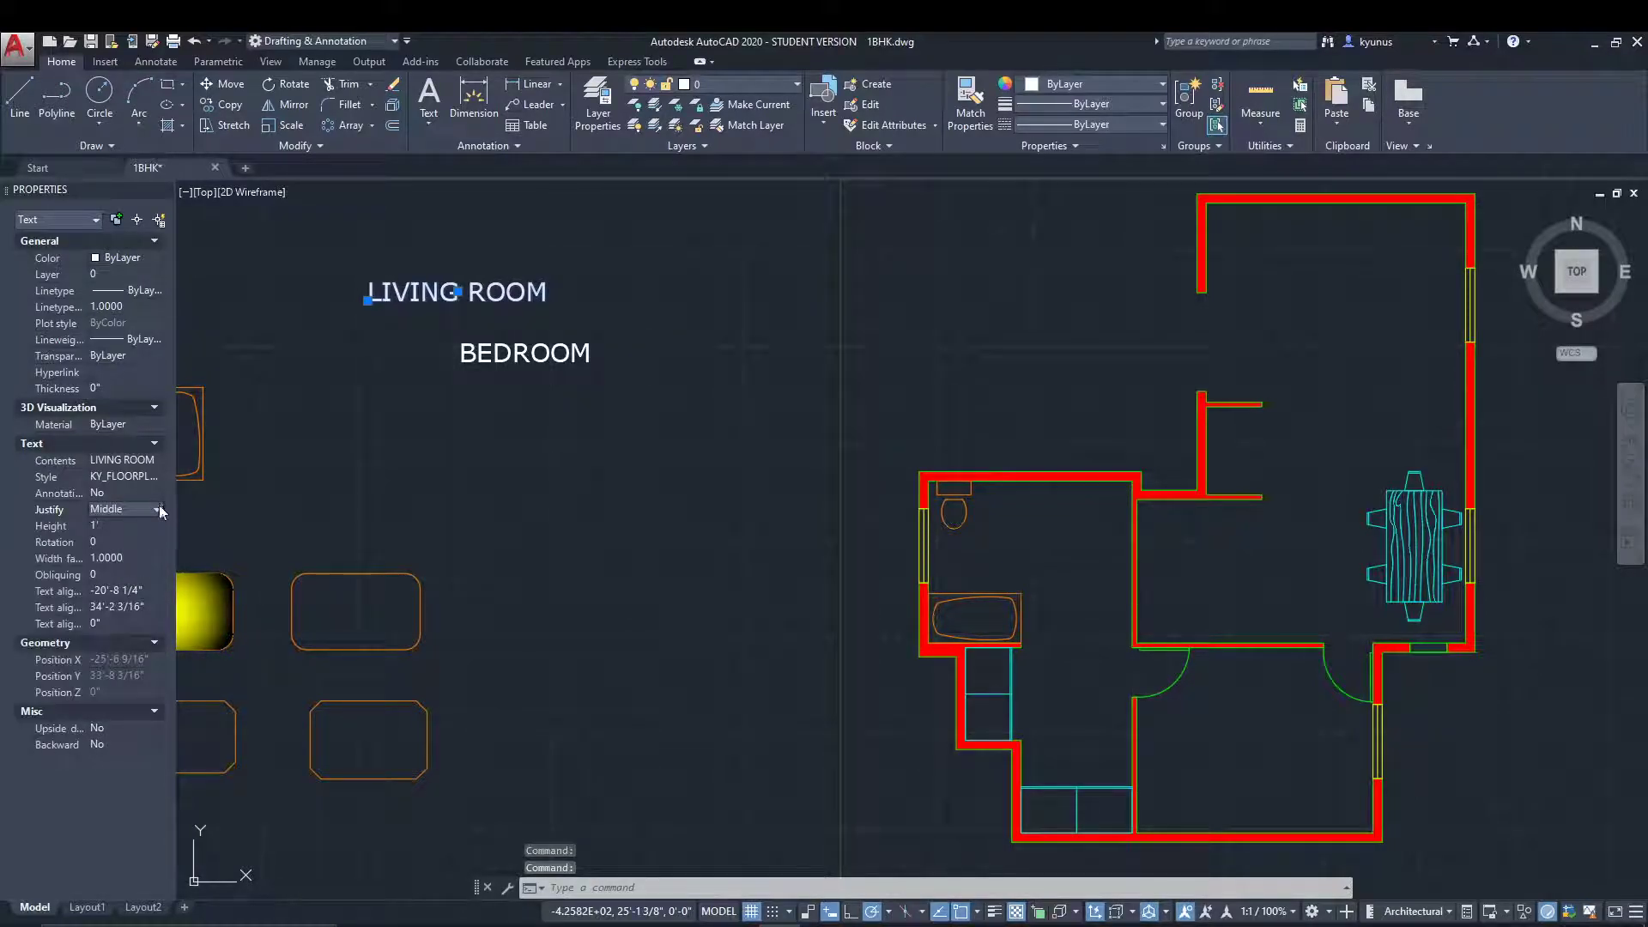
click(158, 511)
click(127, 598)
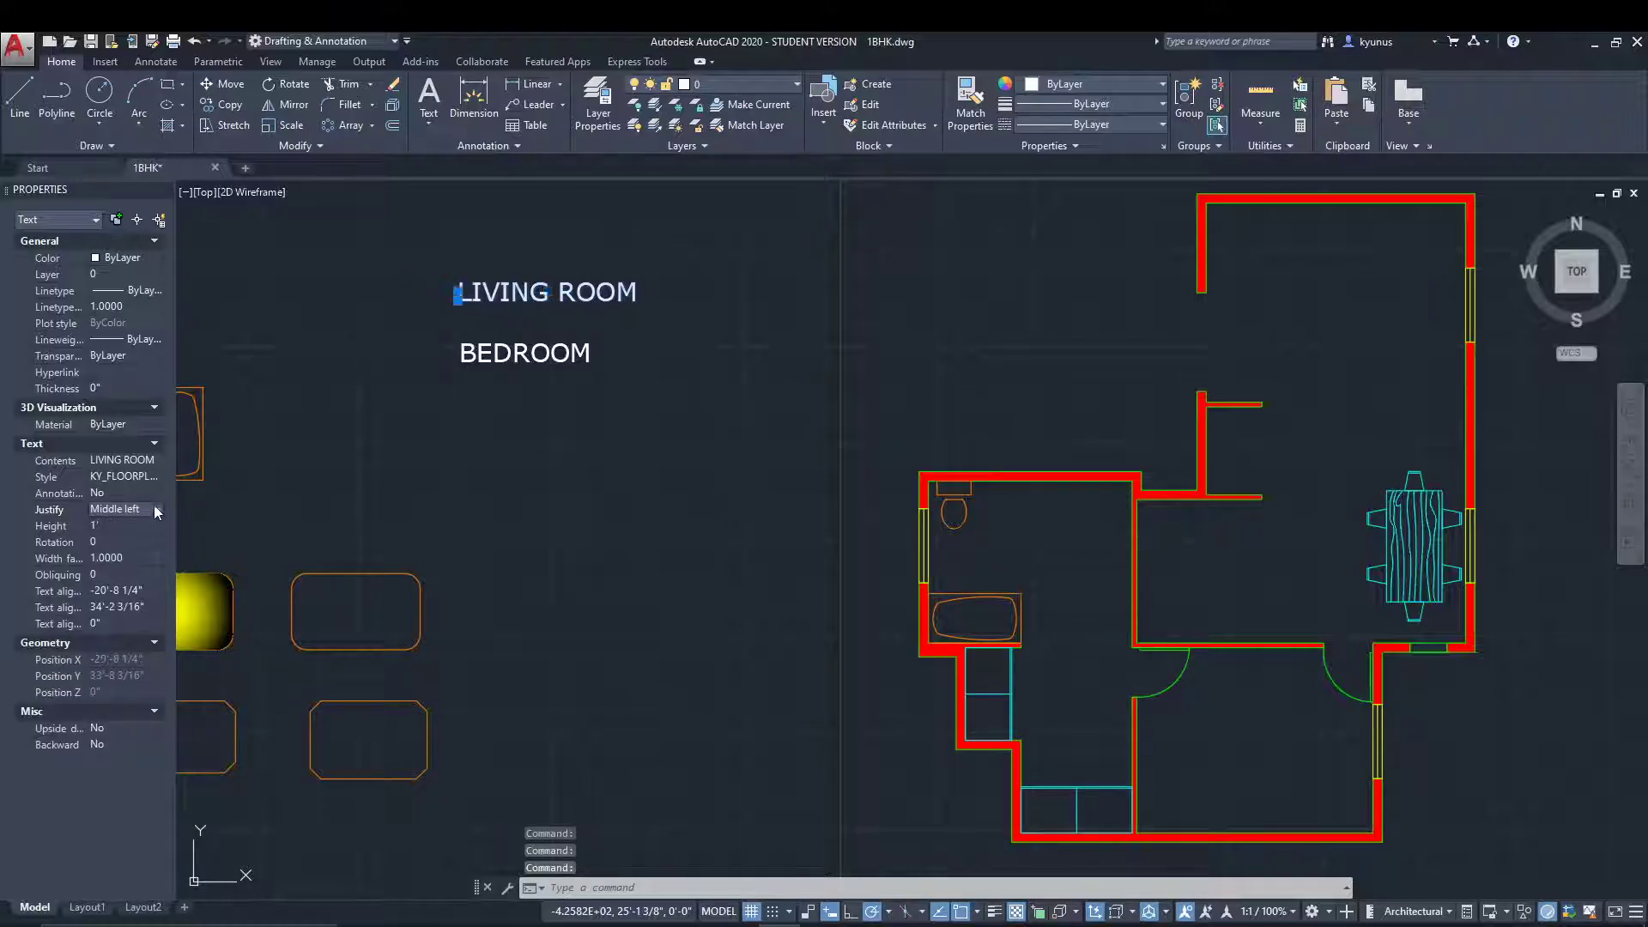
Set the LIVING ROOM text's justification to Middle center, close its properties and deselect it.
click(158, 511)
click(129, 607)
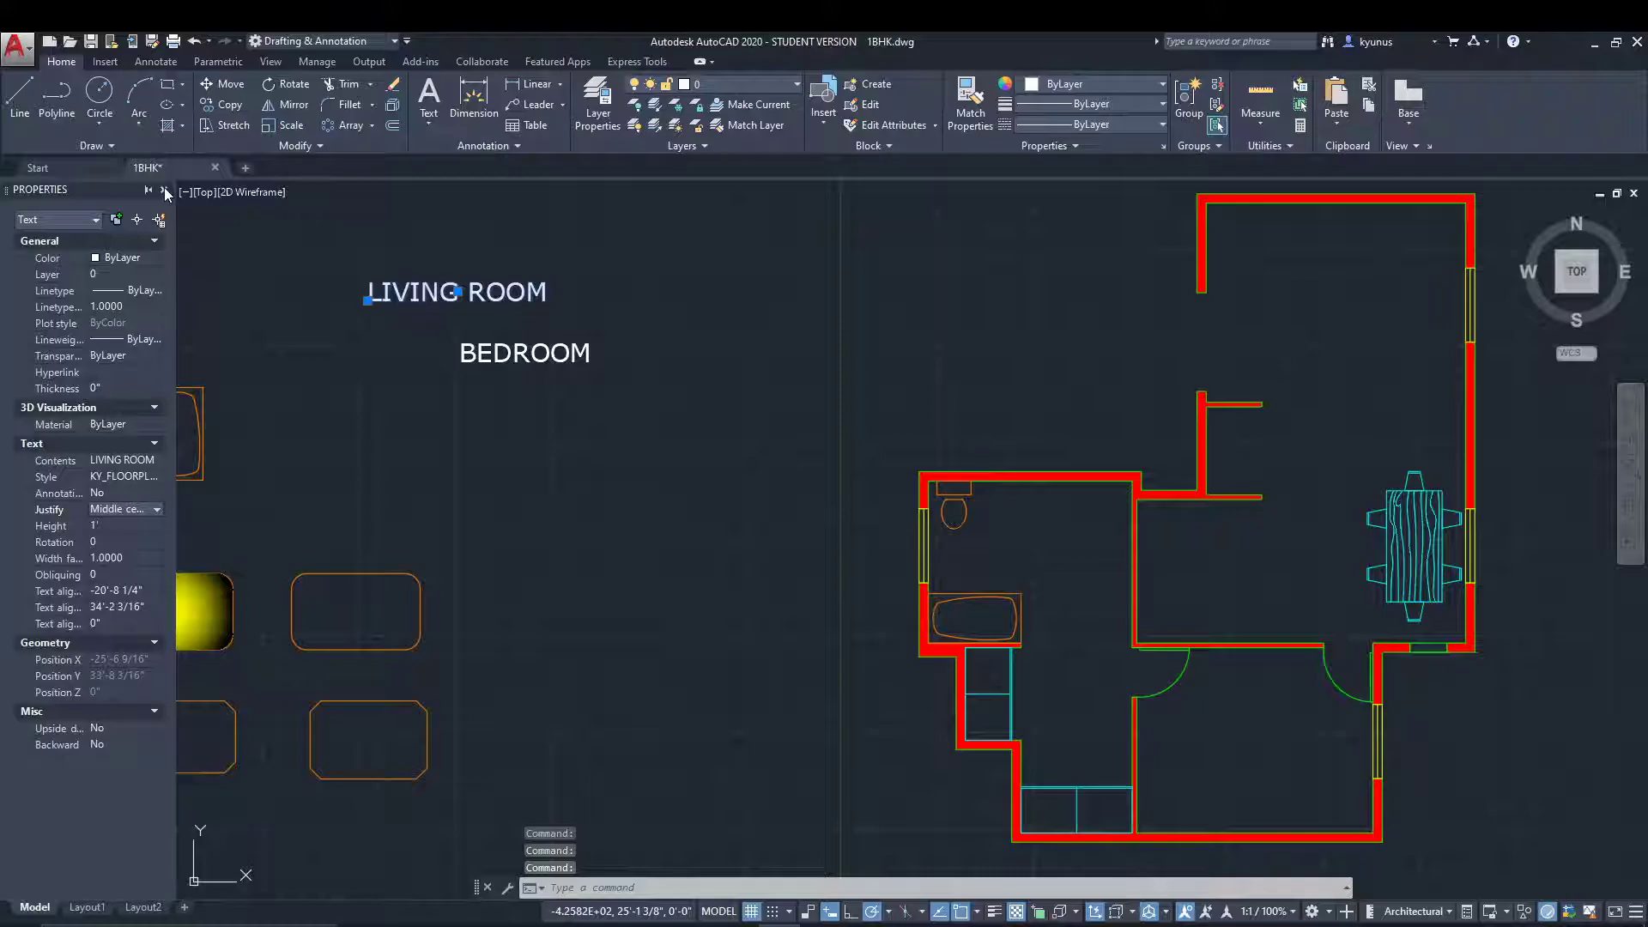
click(166, 194)
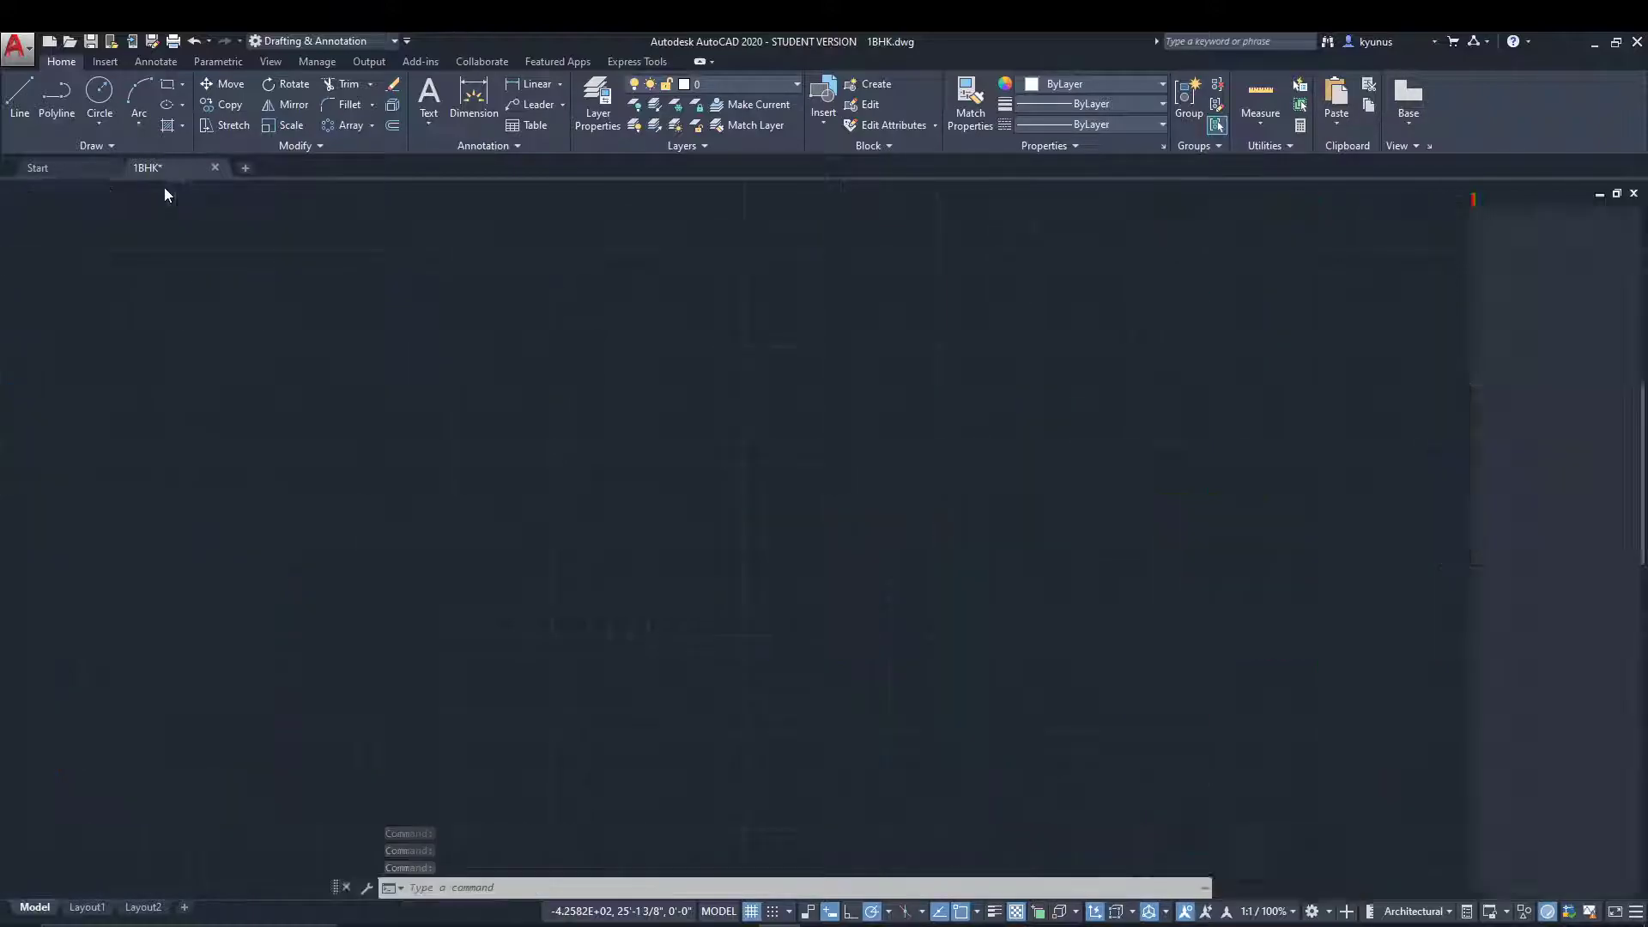
key(Escape)
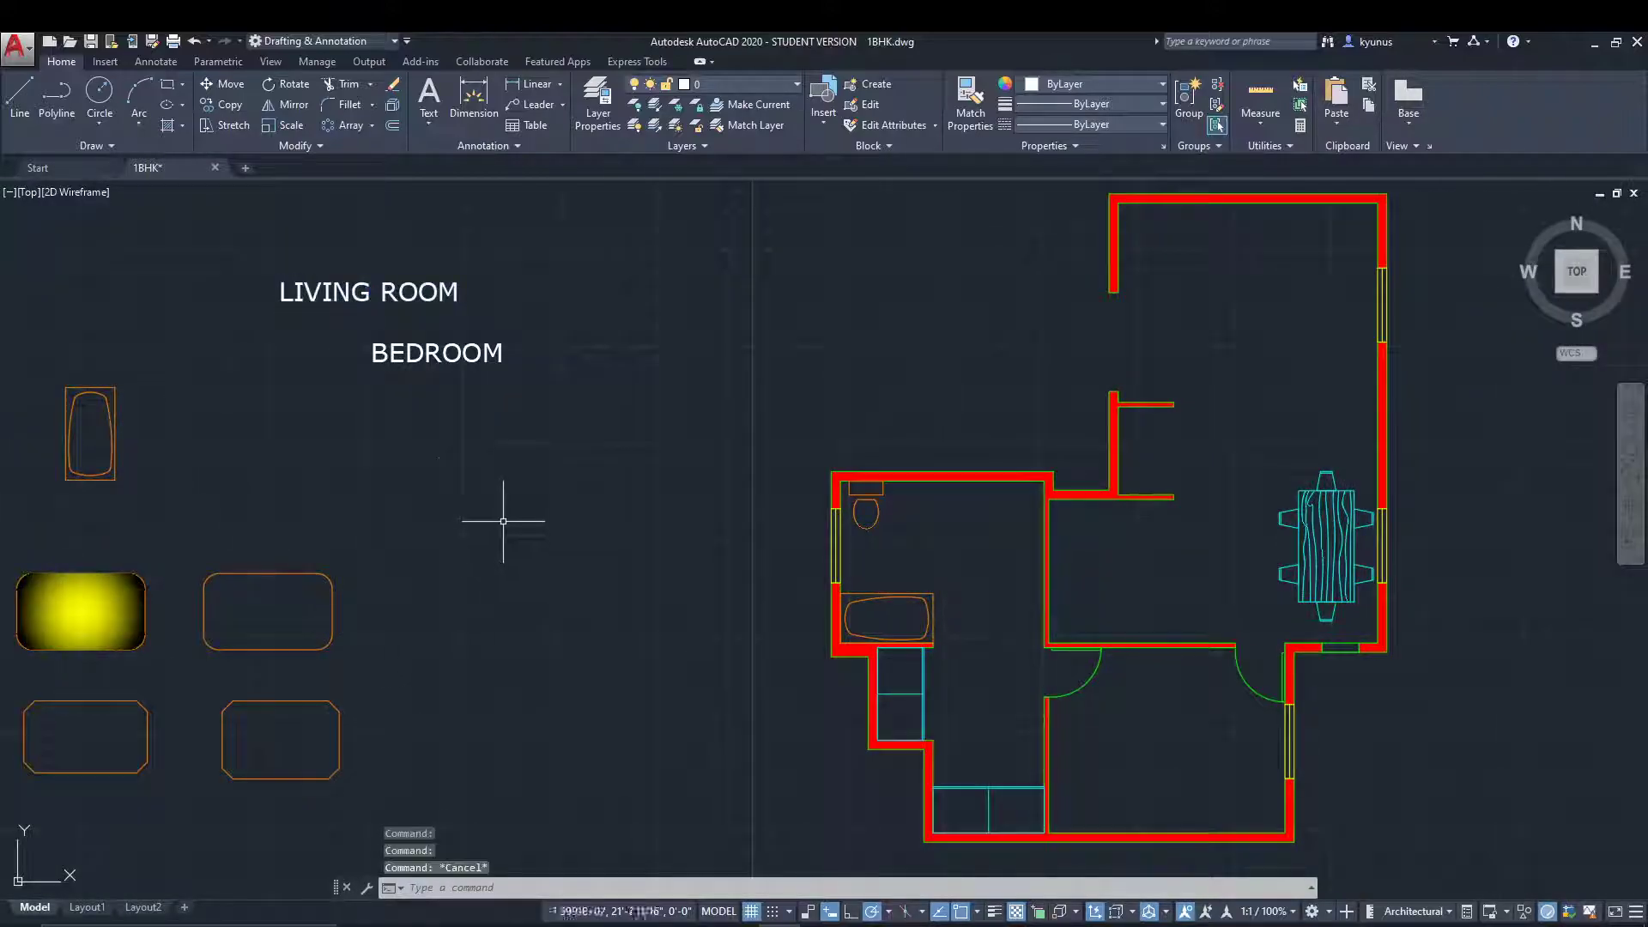
Open the multiline BEDROOM text for editing and set its justification to Middle Center.
click(429, 354)
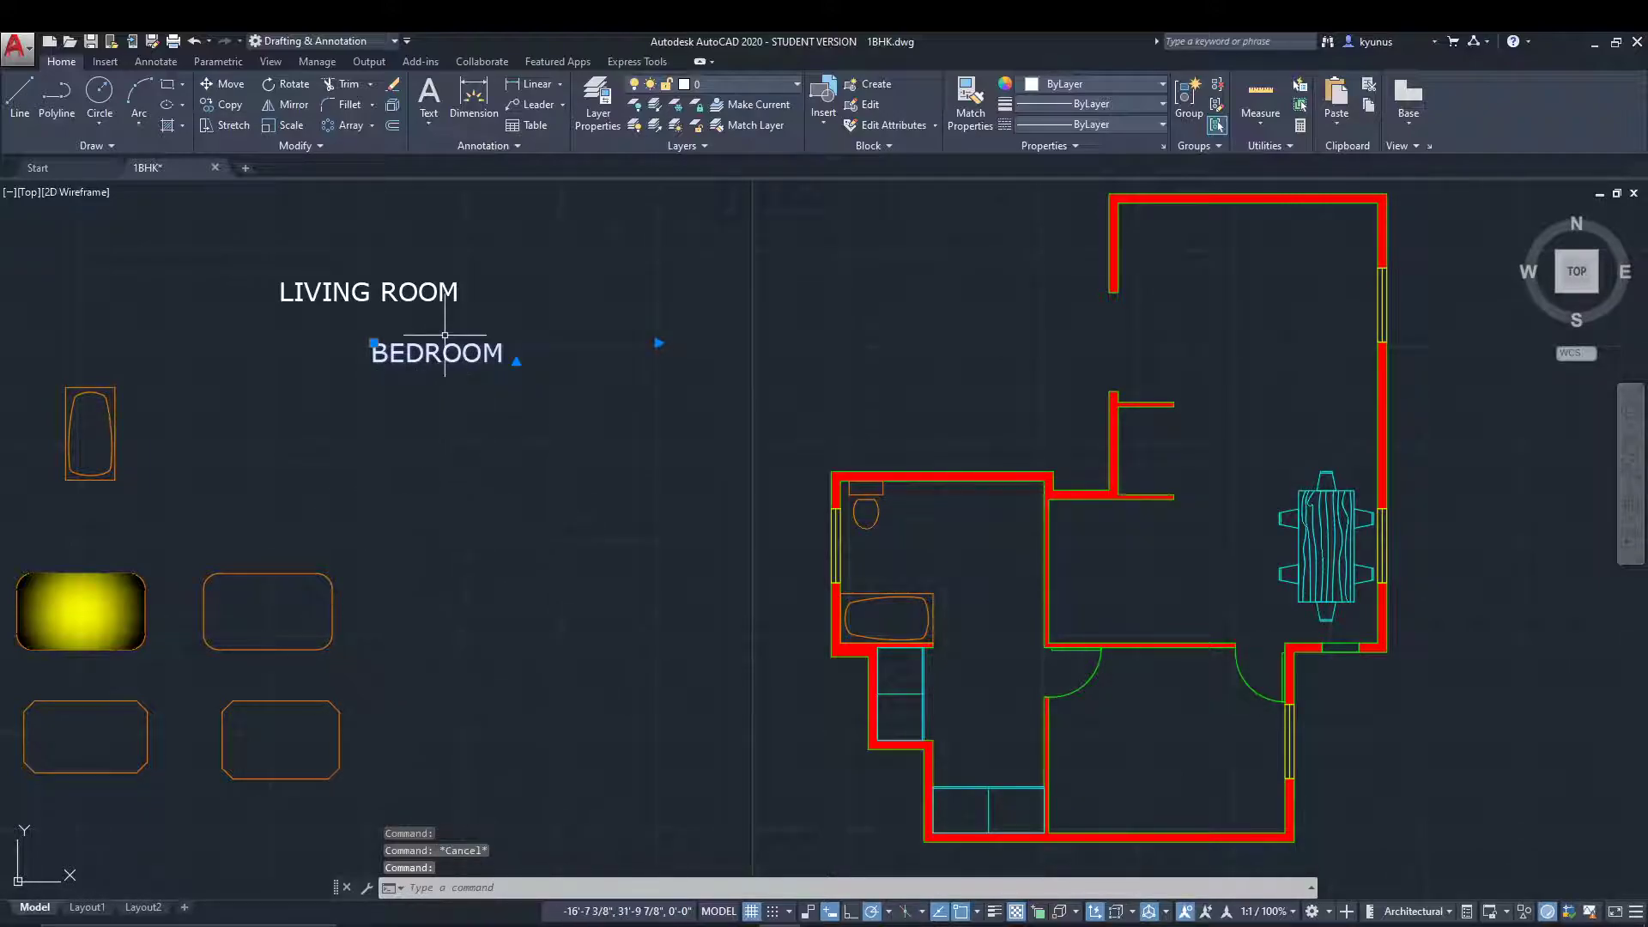
double_click(435, 352)
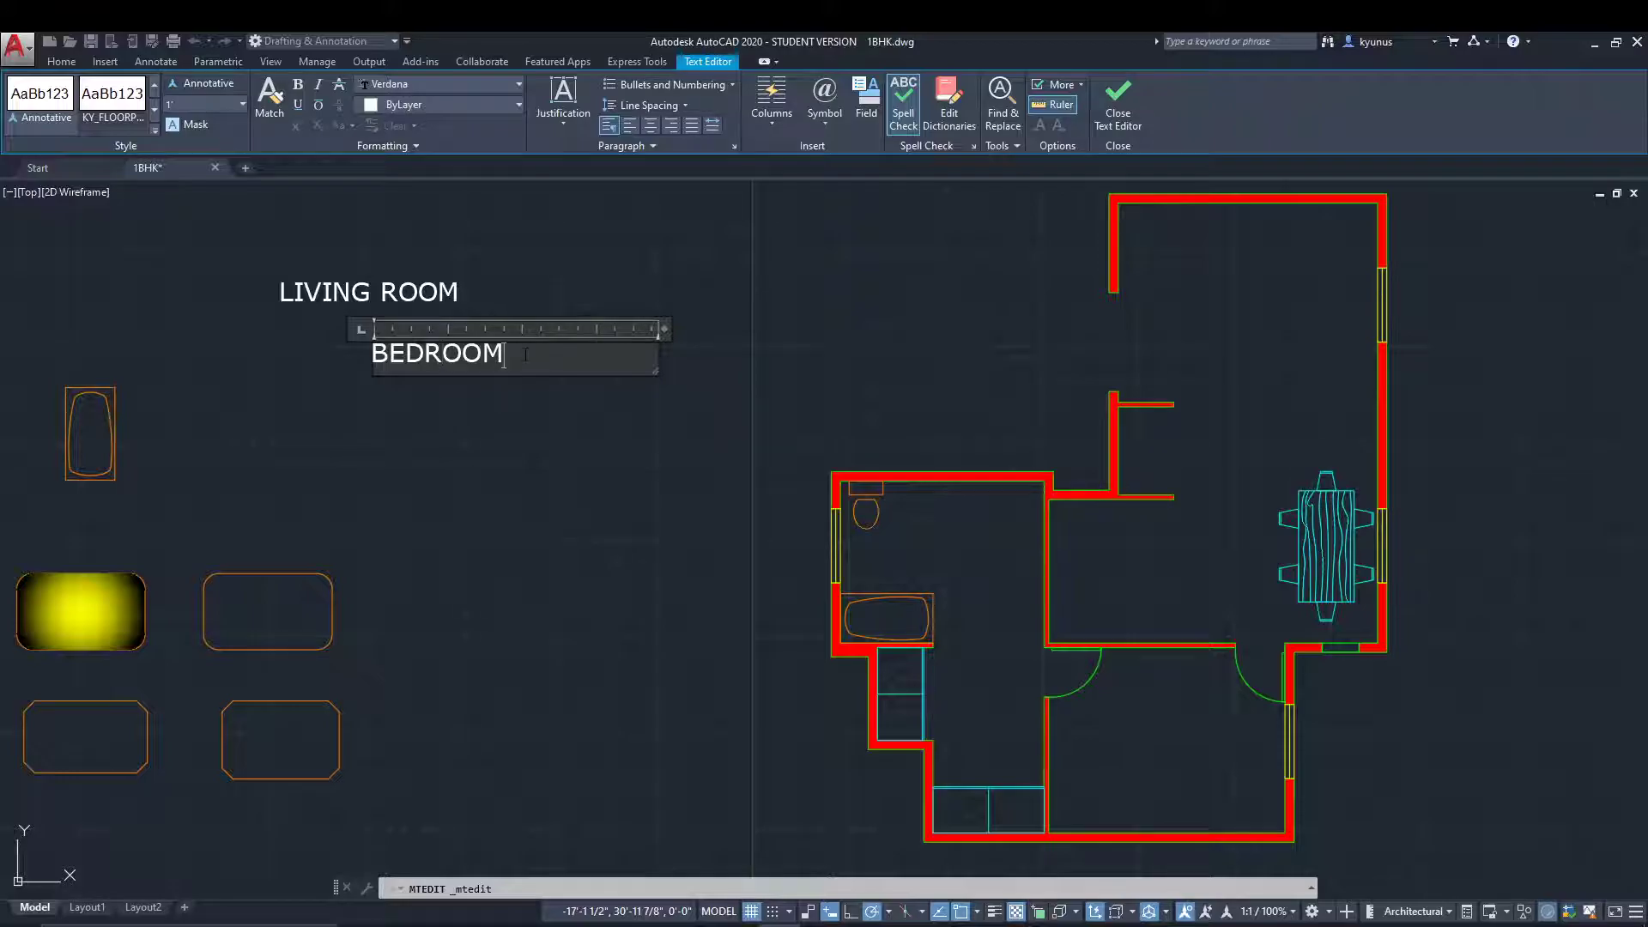
click(560, 124)
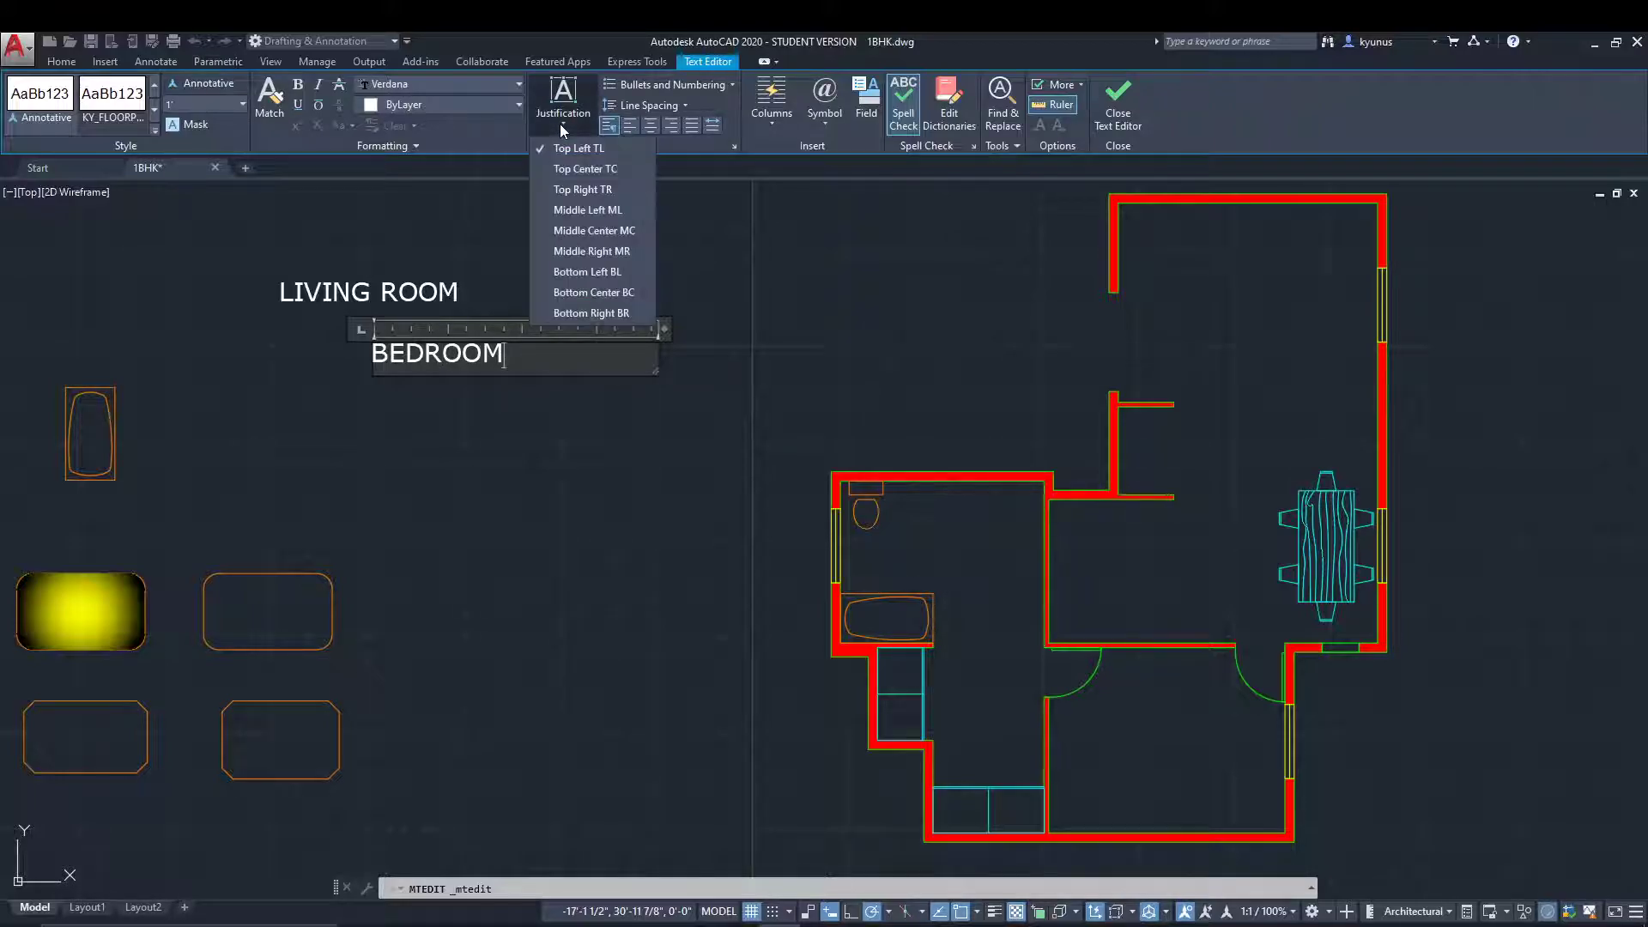
click(565, 228)
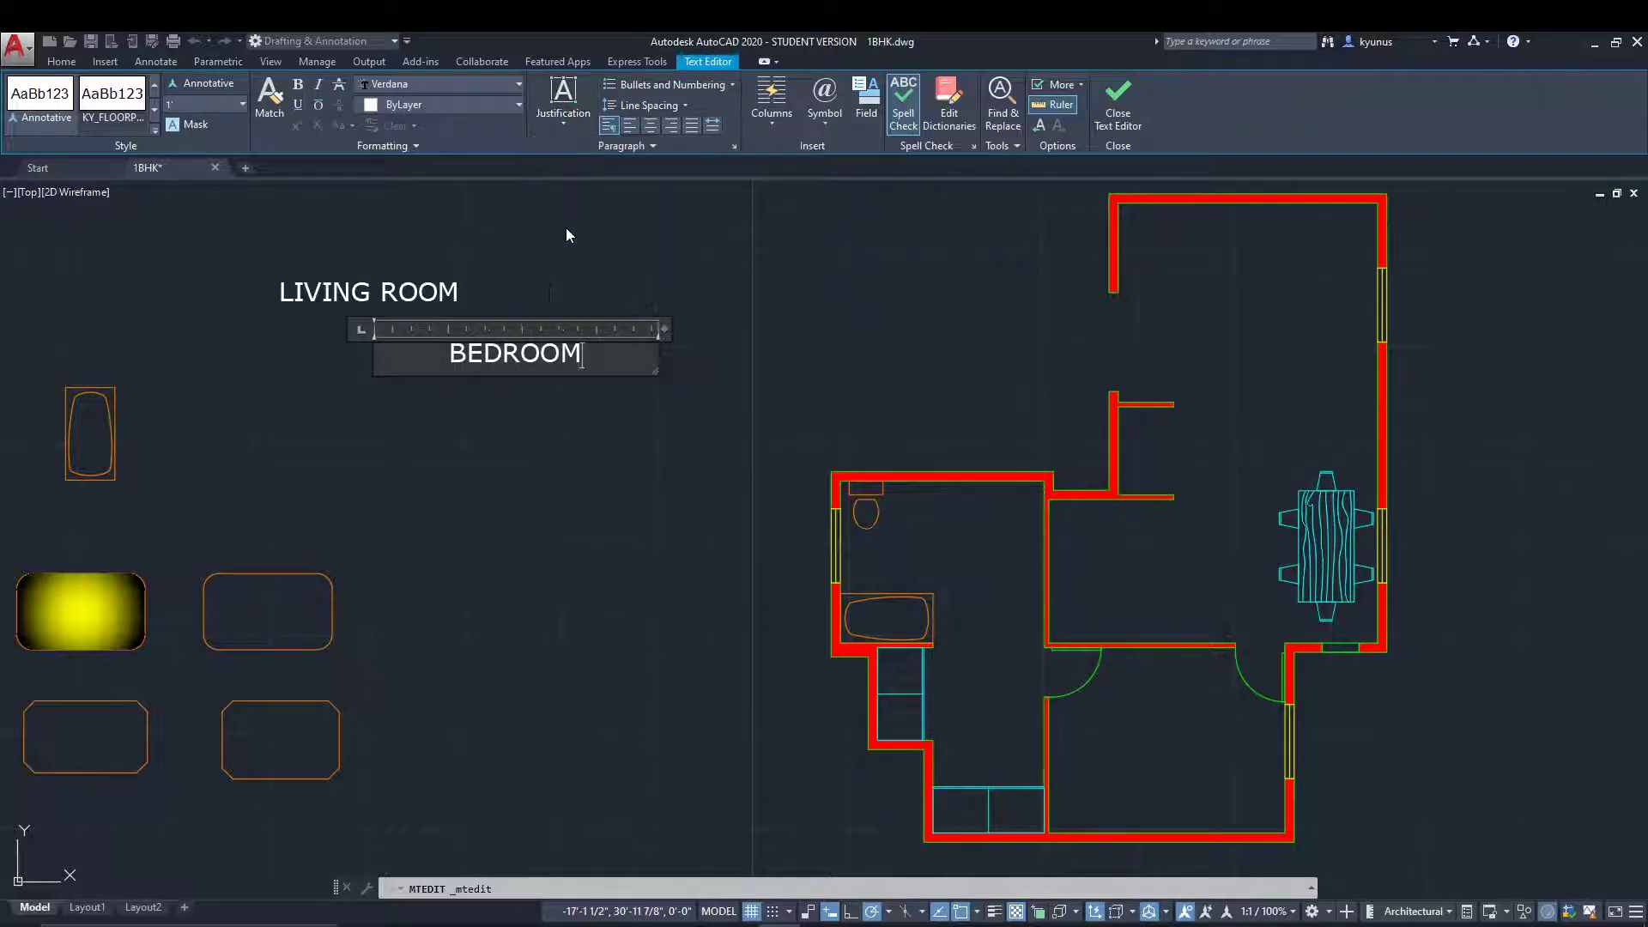
Try the Middle Right justification on the BEDROOM text, return it to Middle Center, and finish editing with the text deselected.
click(565, 127)
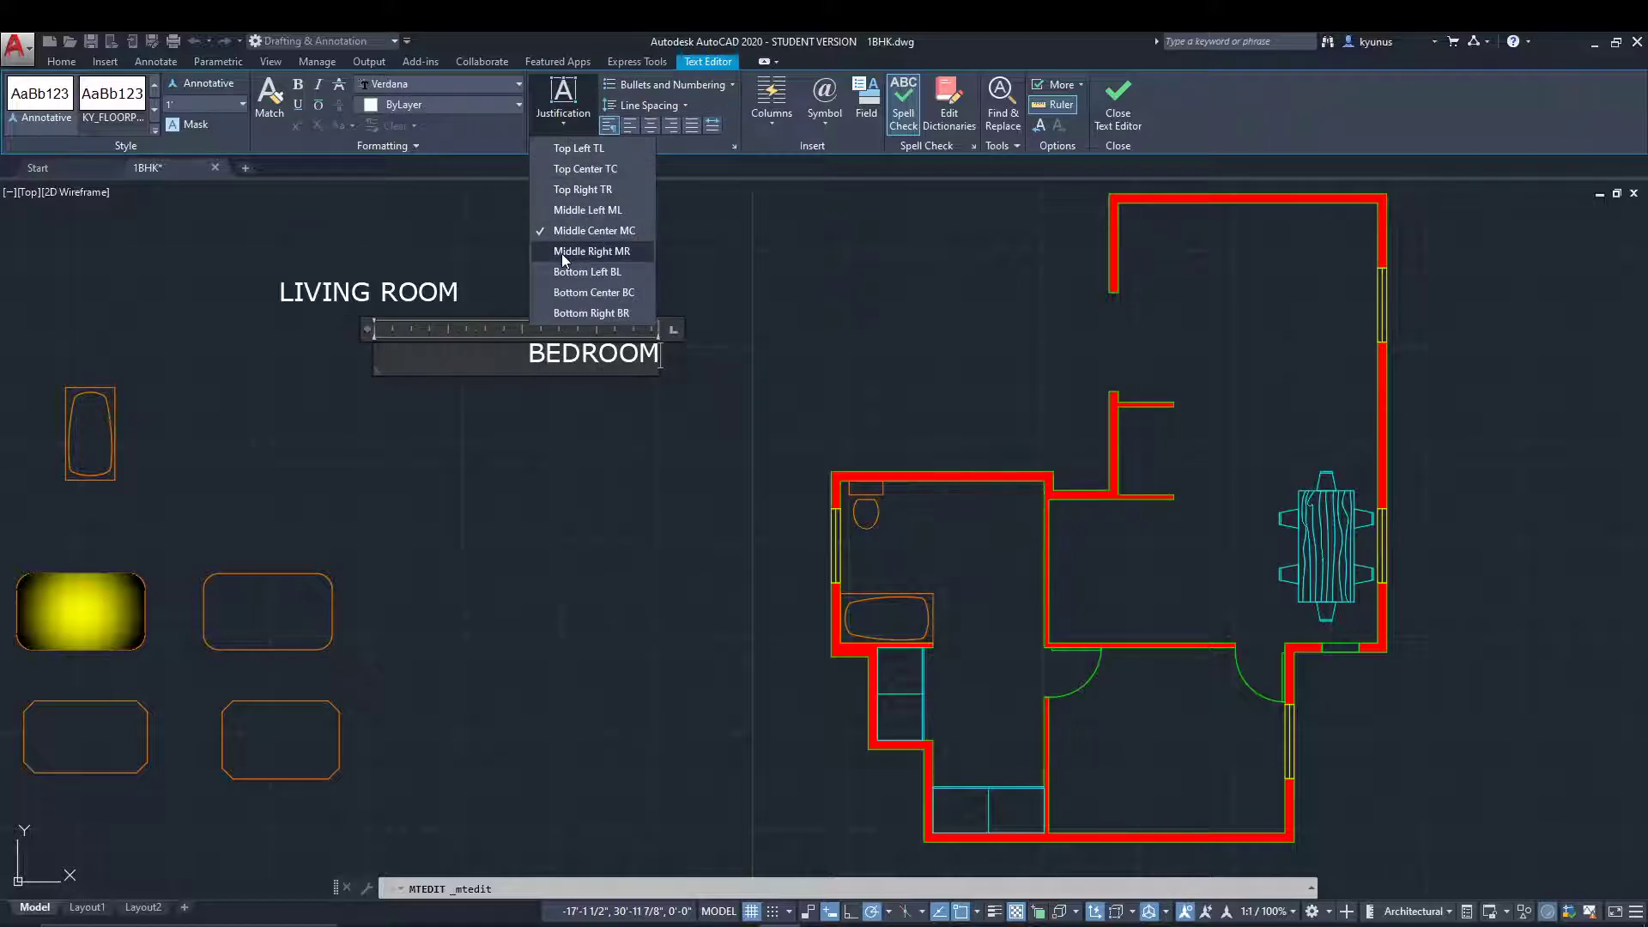
click(561, 251)
click(557, 127)
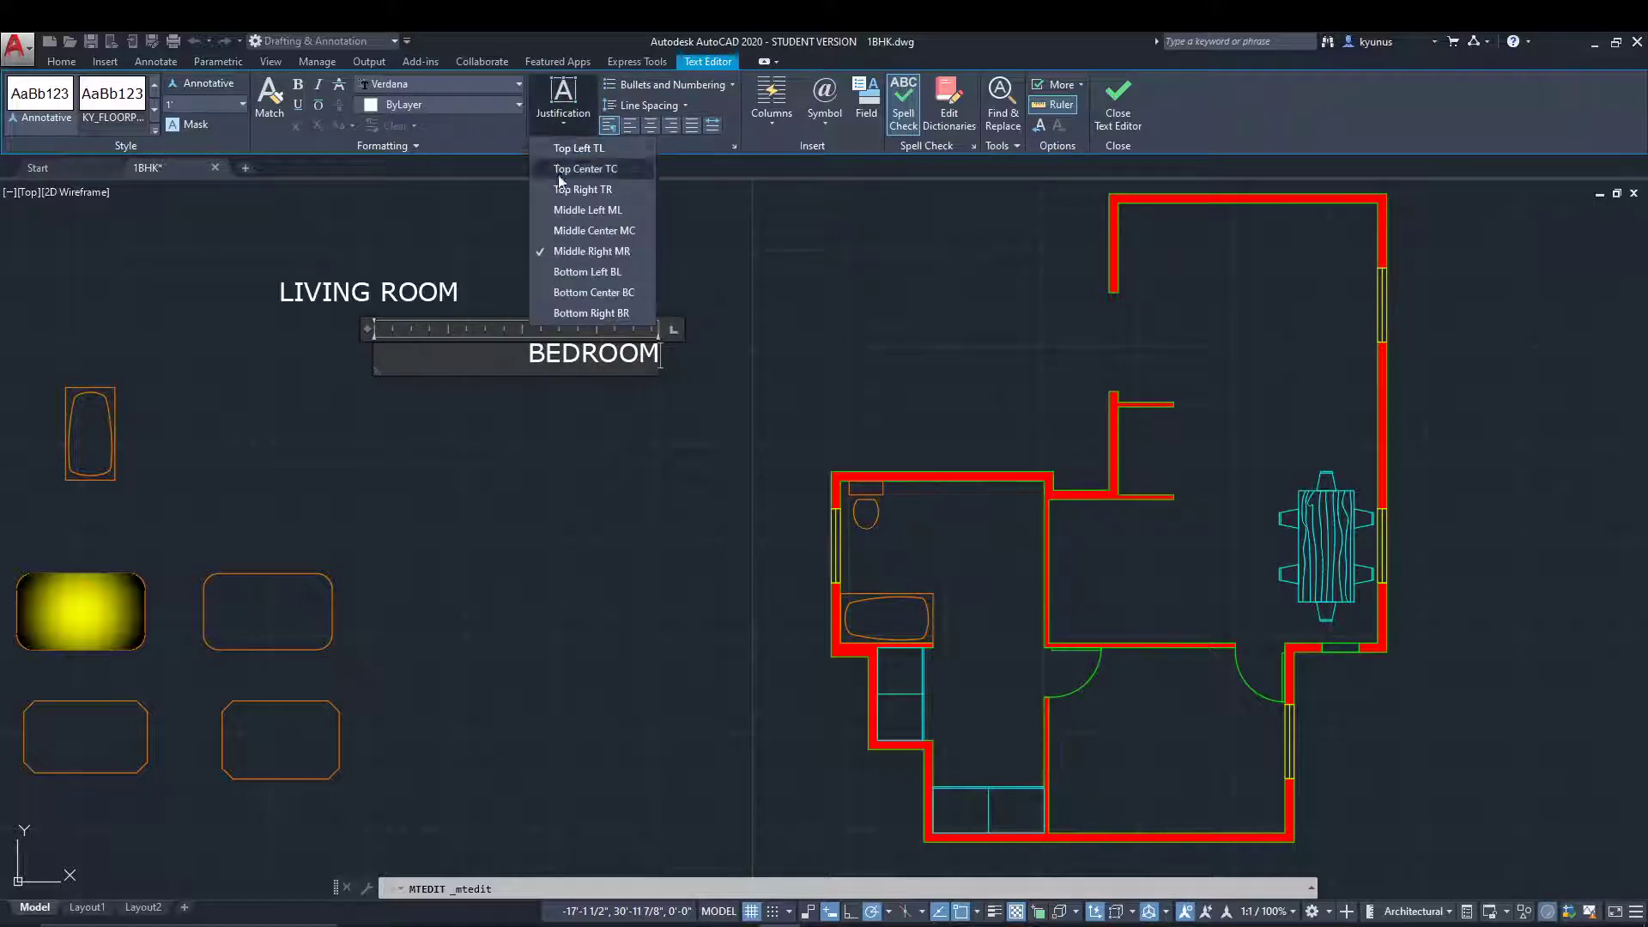
click(559, 169)
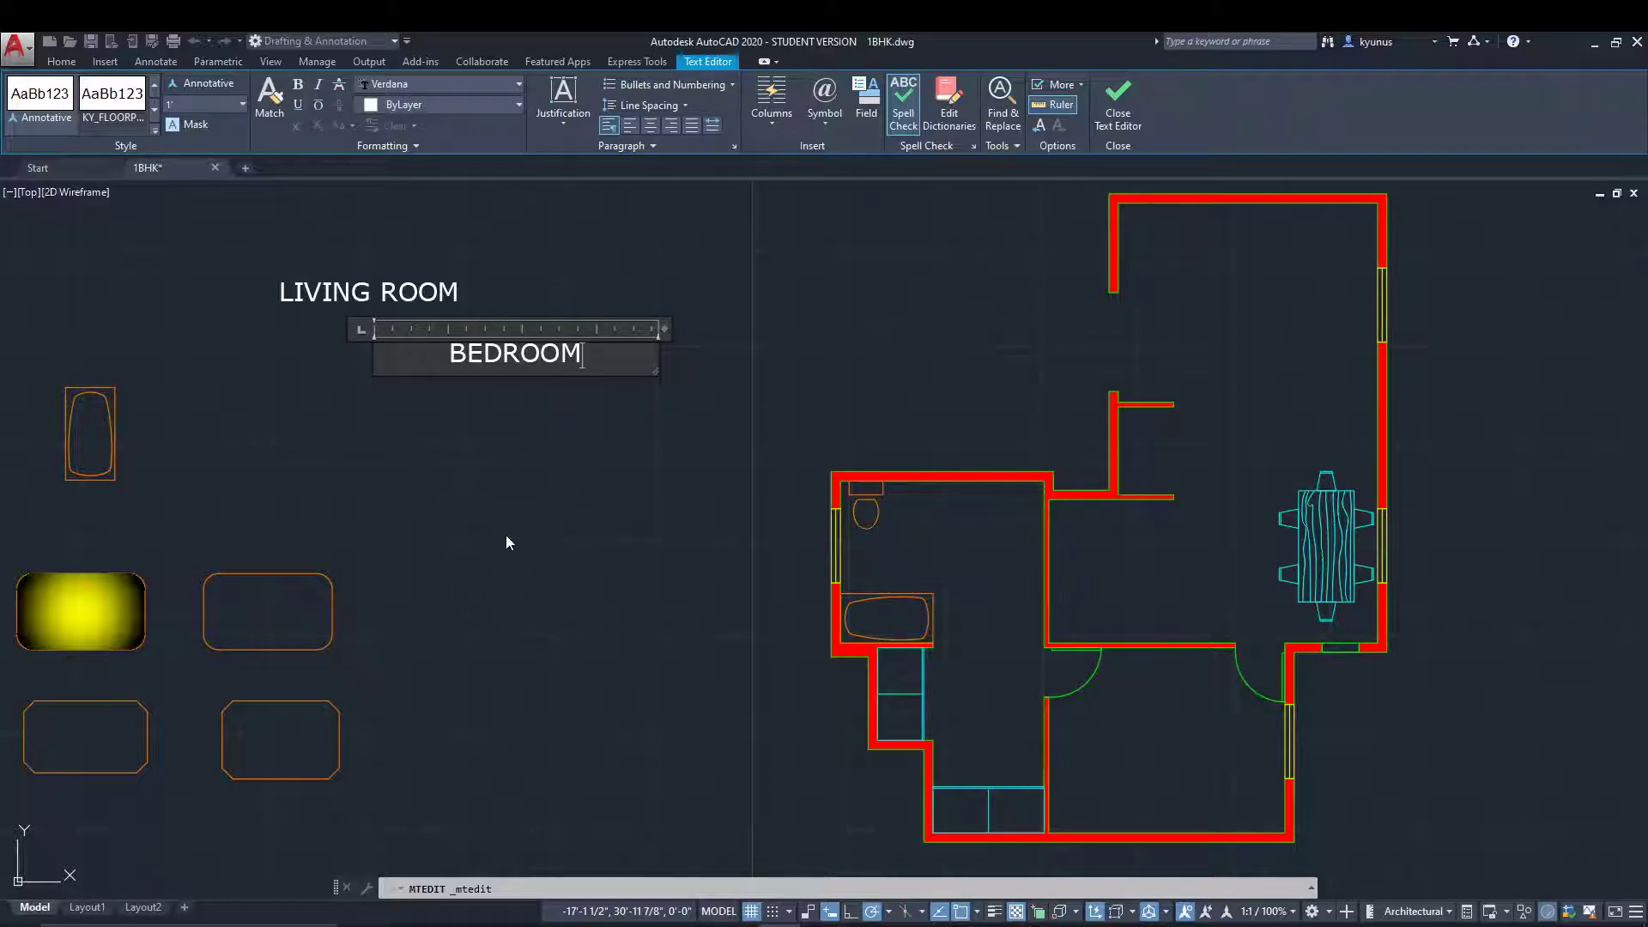
click(1118, 99)
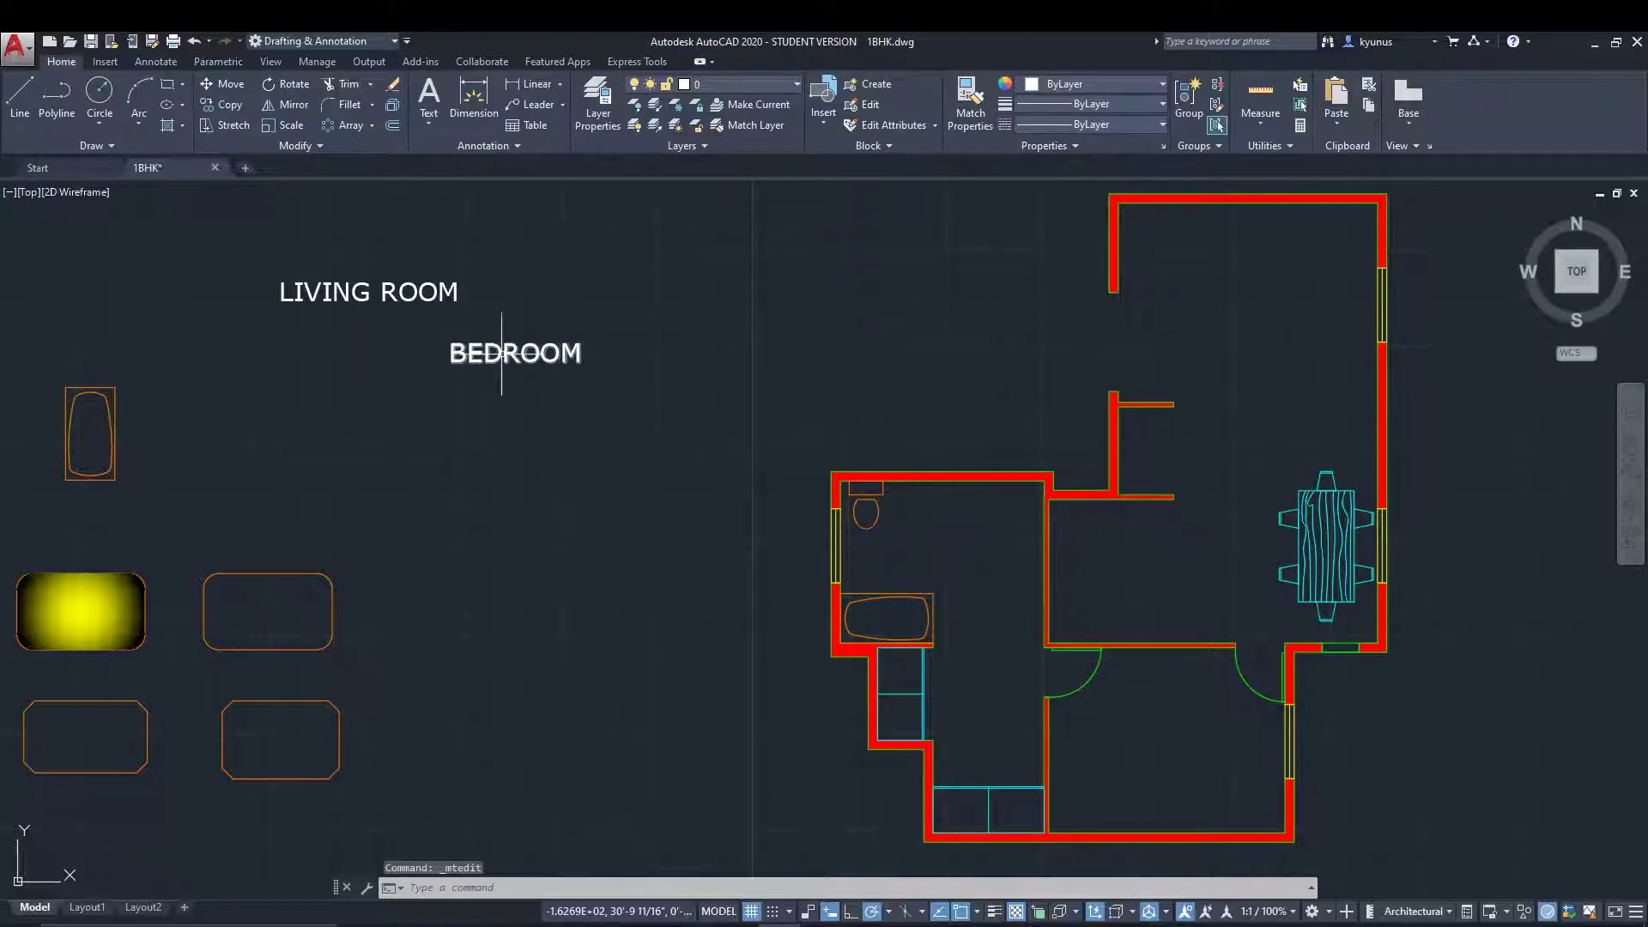
click(512, 347)
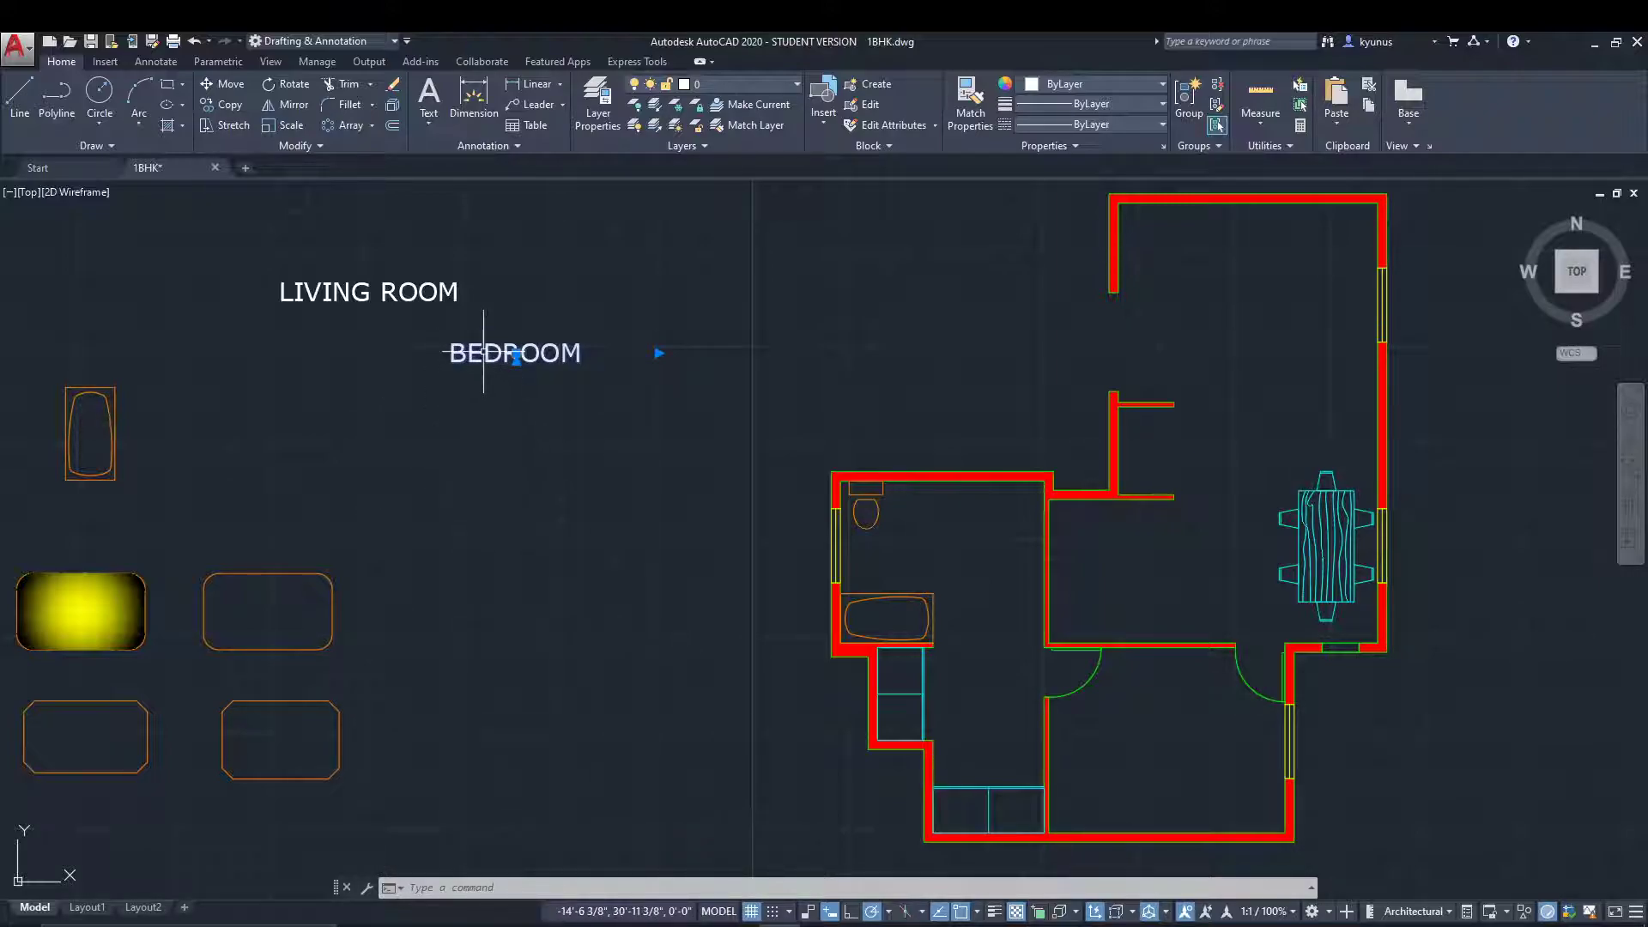
key(Escape)
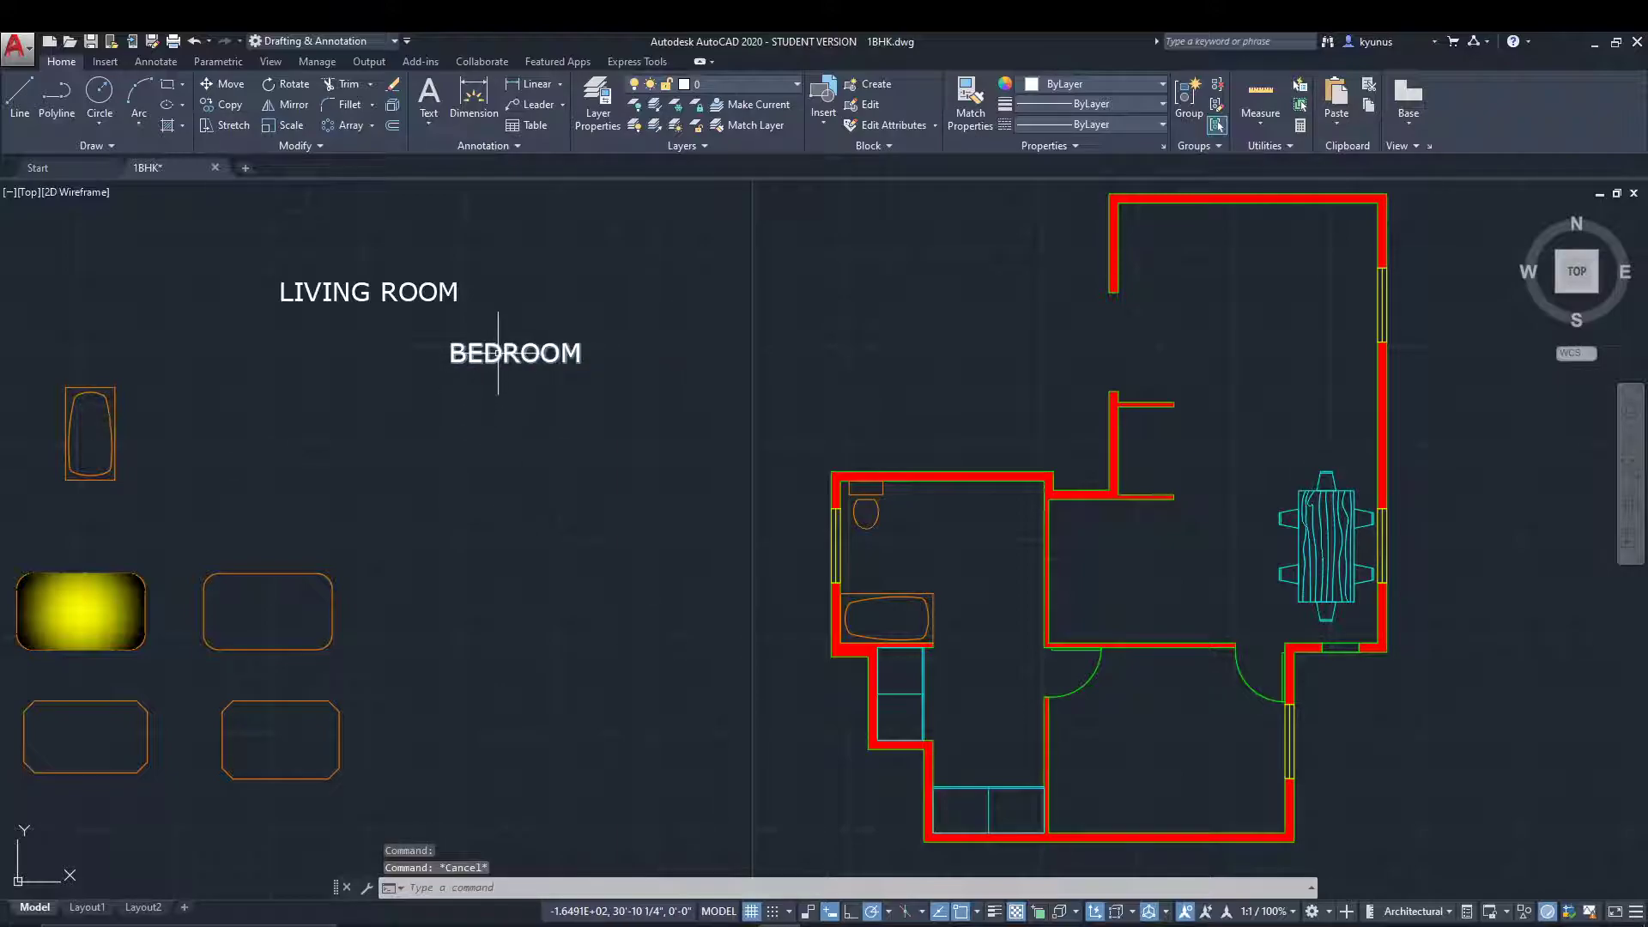
Show the properties of the BEDROOM text, turn on its text frame and deselect it.
click(509, 354)
right_click(504, 353)
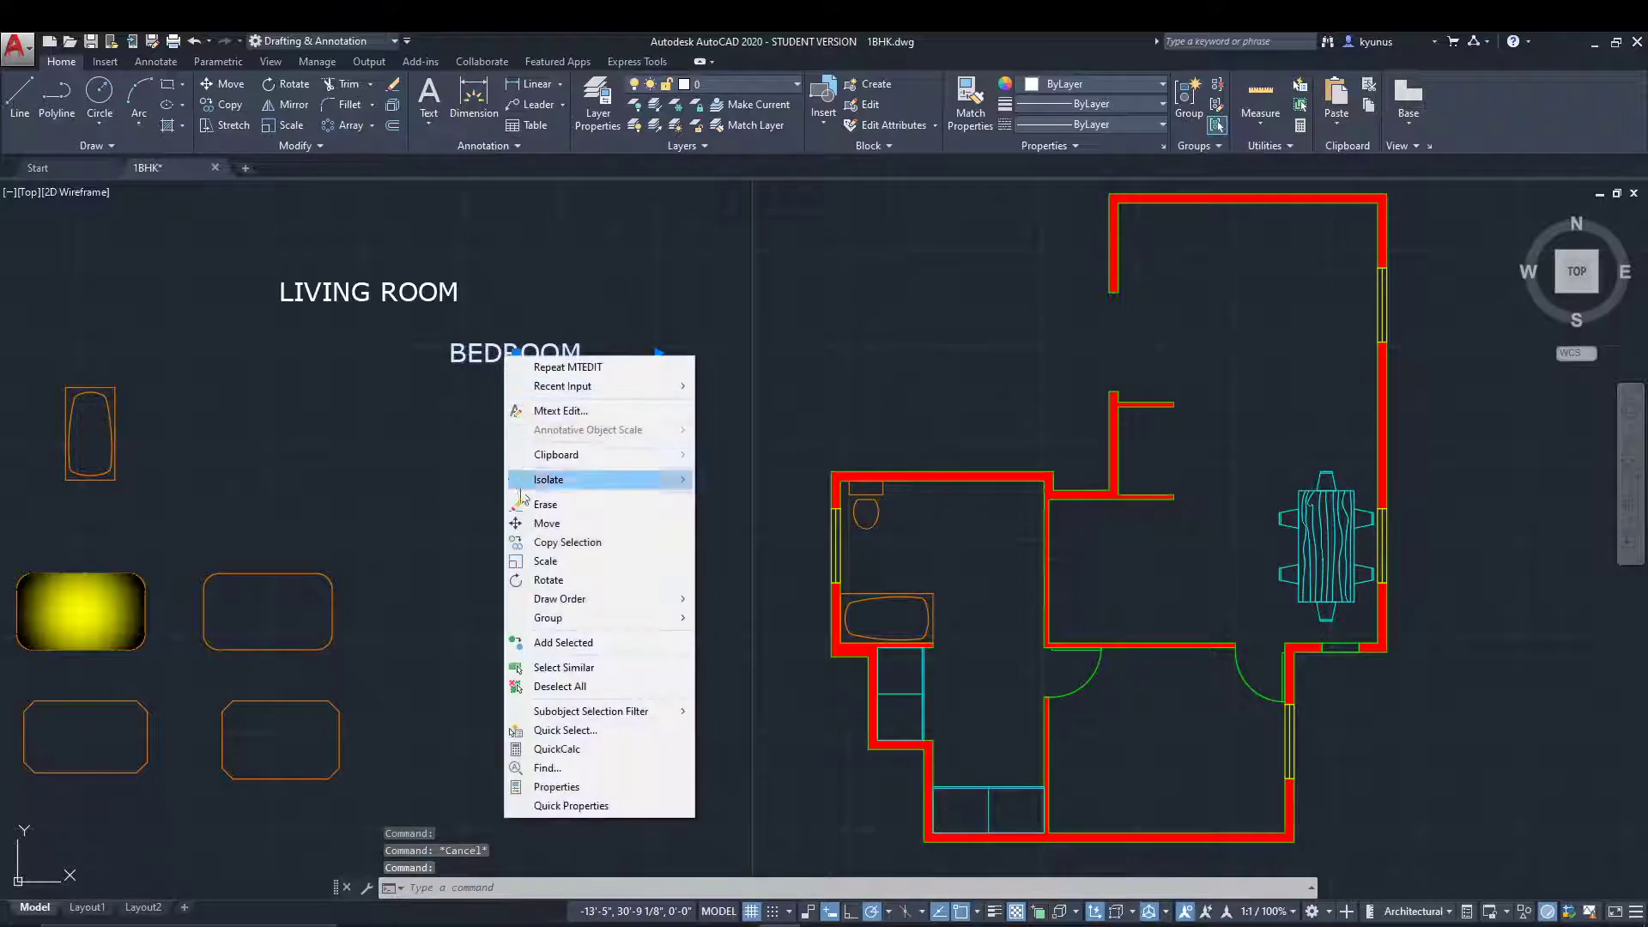
click(532, 786)
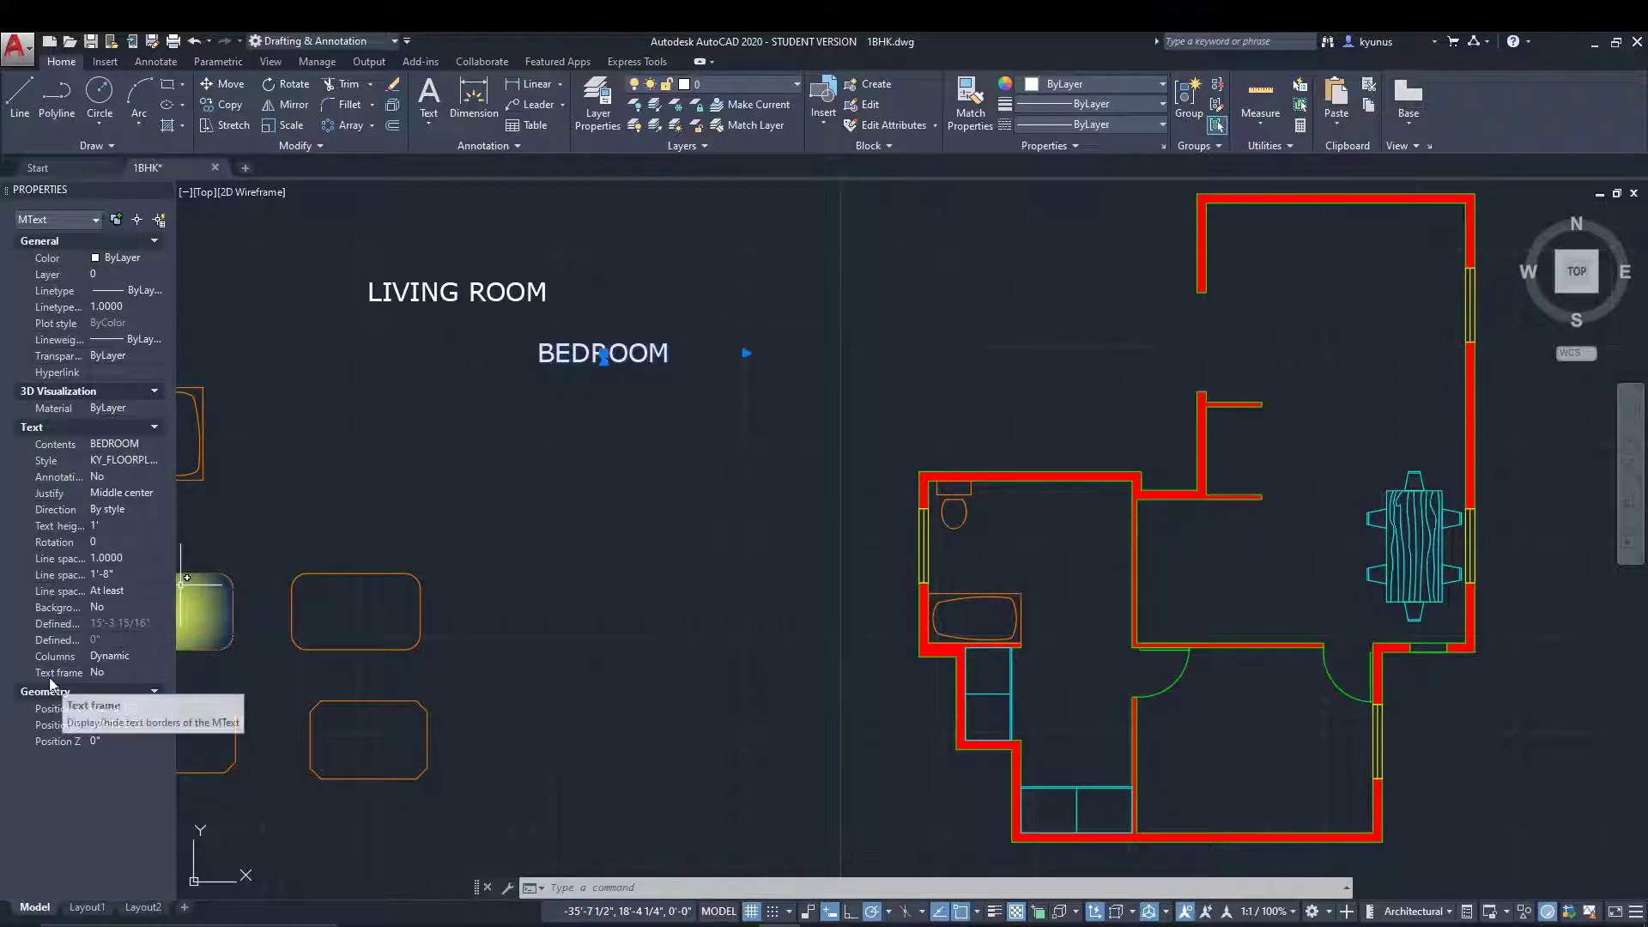
click(122, 676)
click(153, 675)
click(131, 691)
key(Escape)
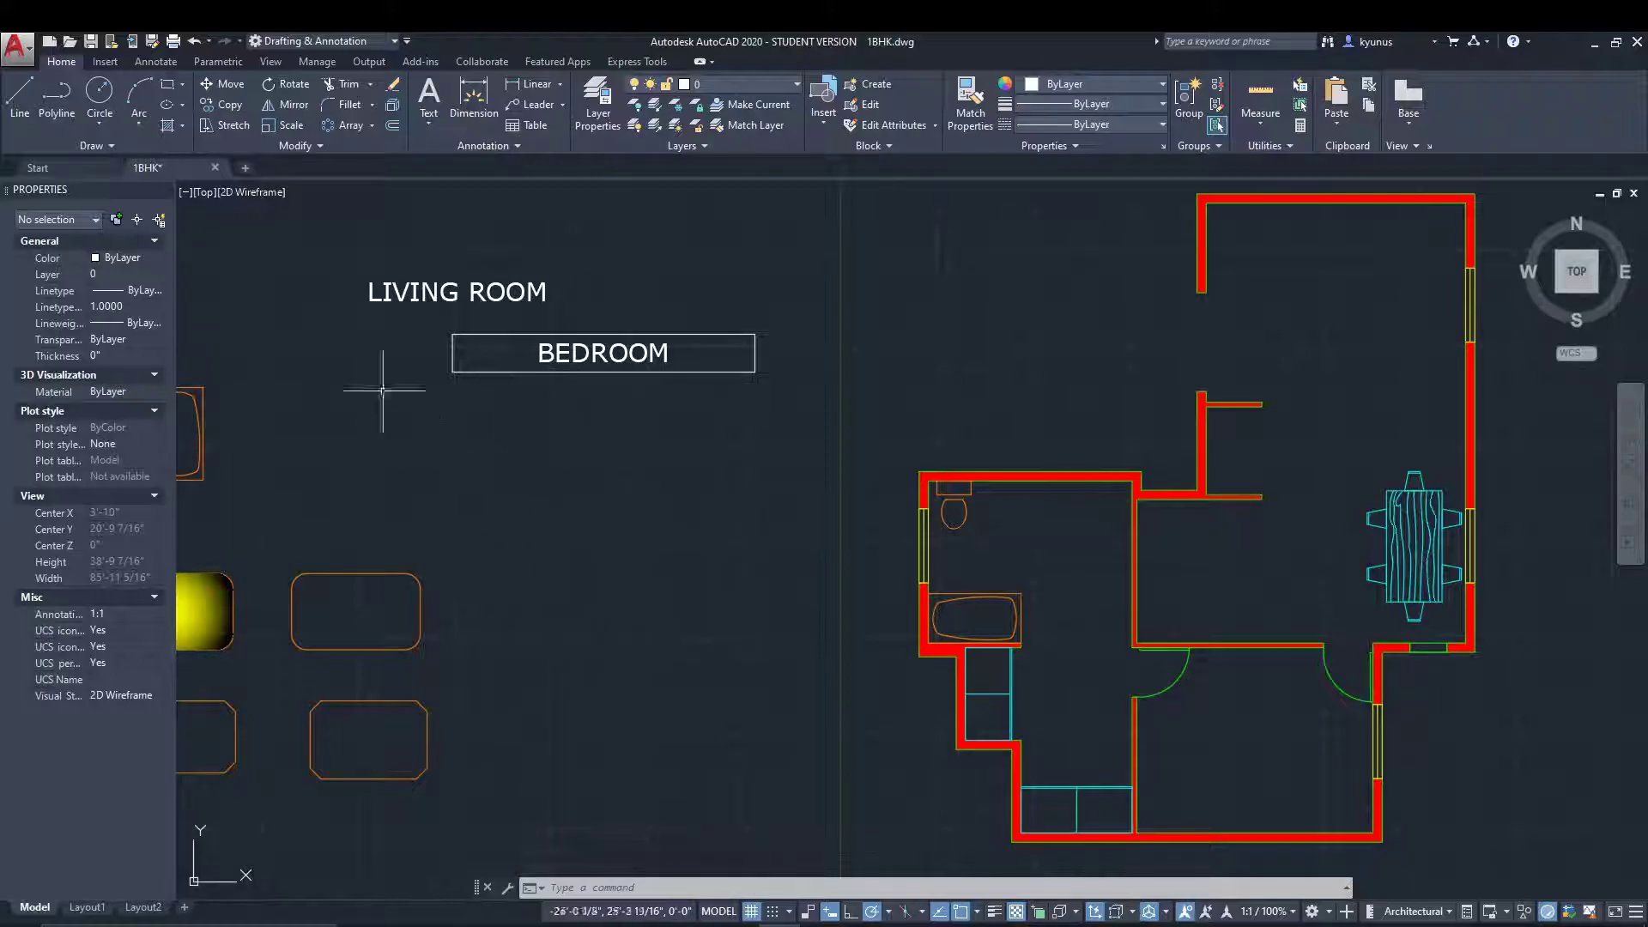
Check the LIVING ROOM text's properties for a text frame option, close the properties and deselect the text.
click(393, 291)
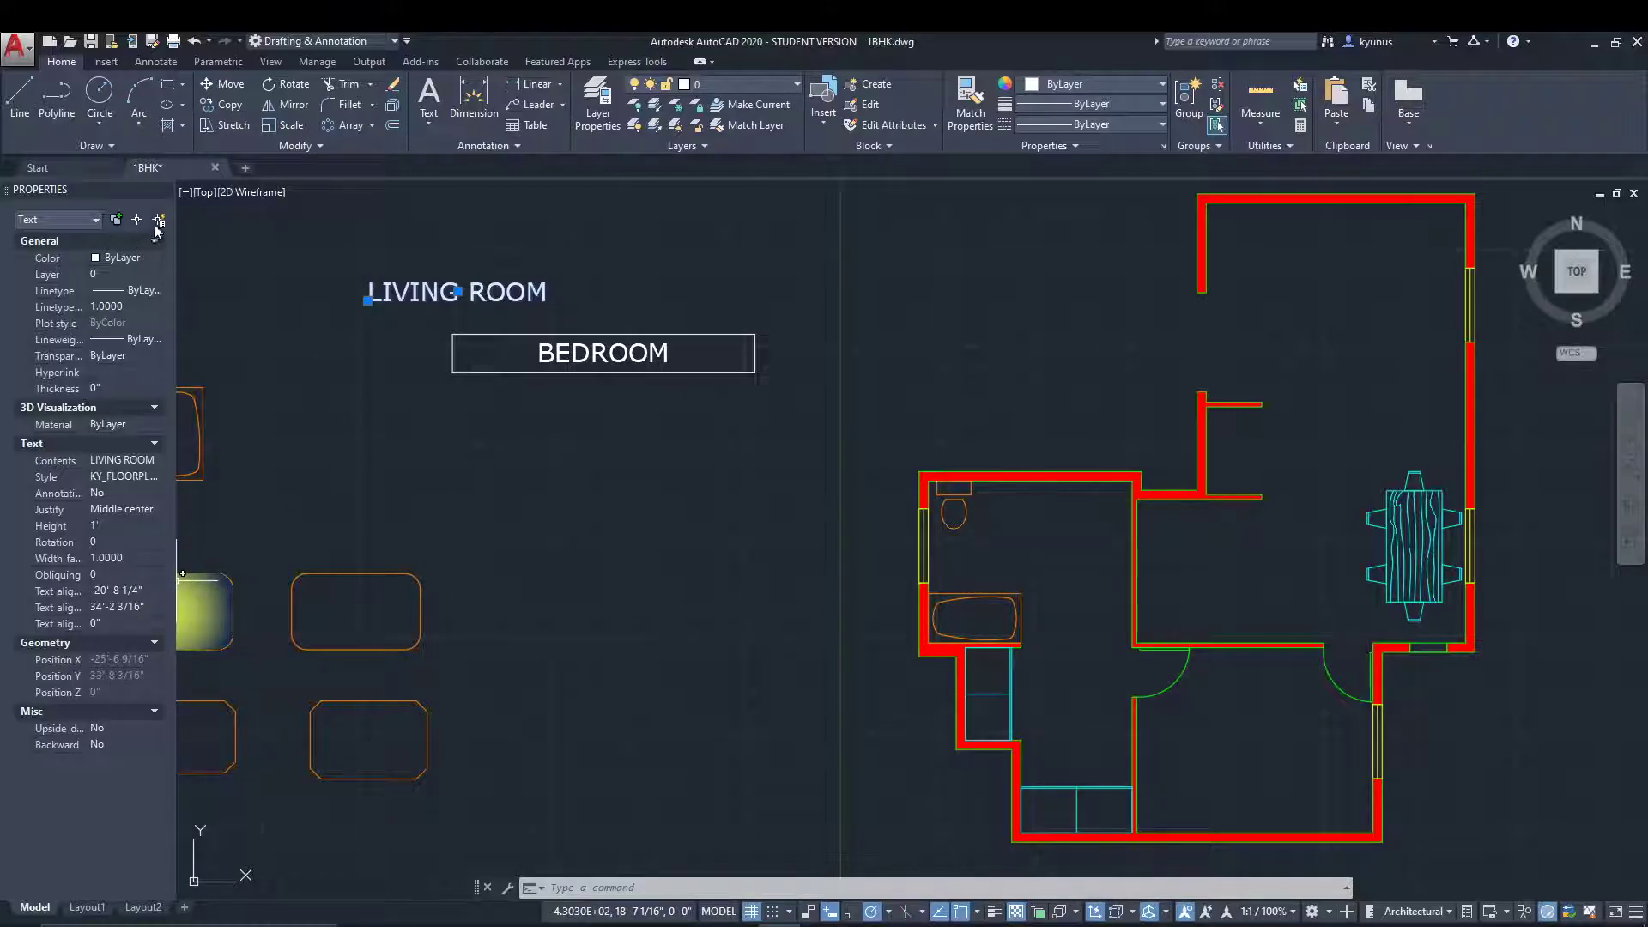
click(164, 190)
key(Escape)
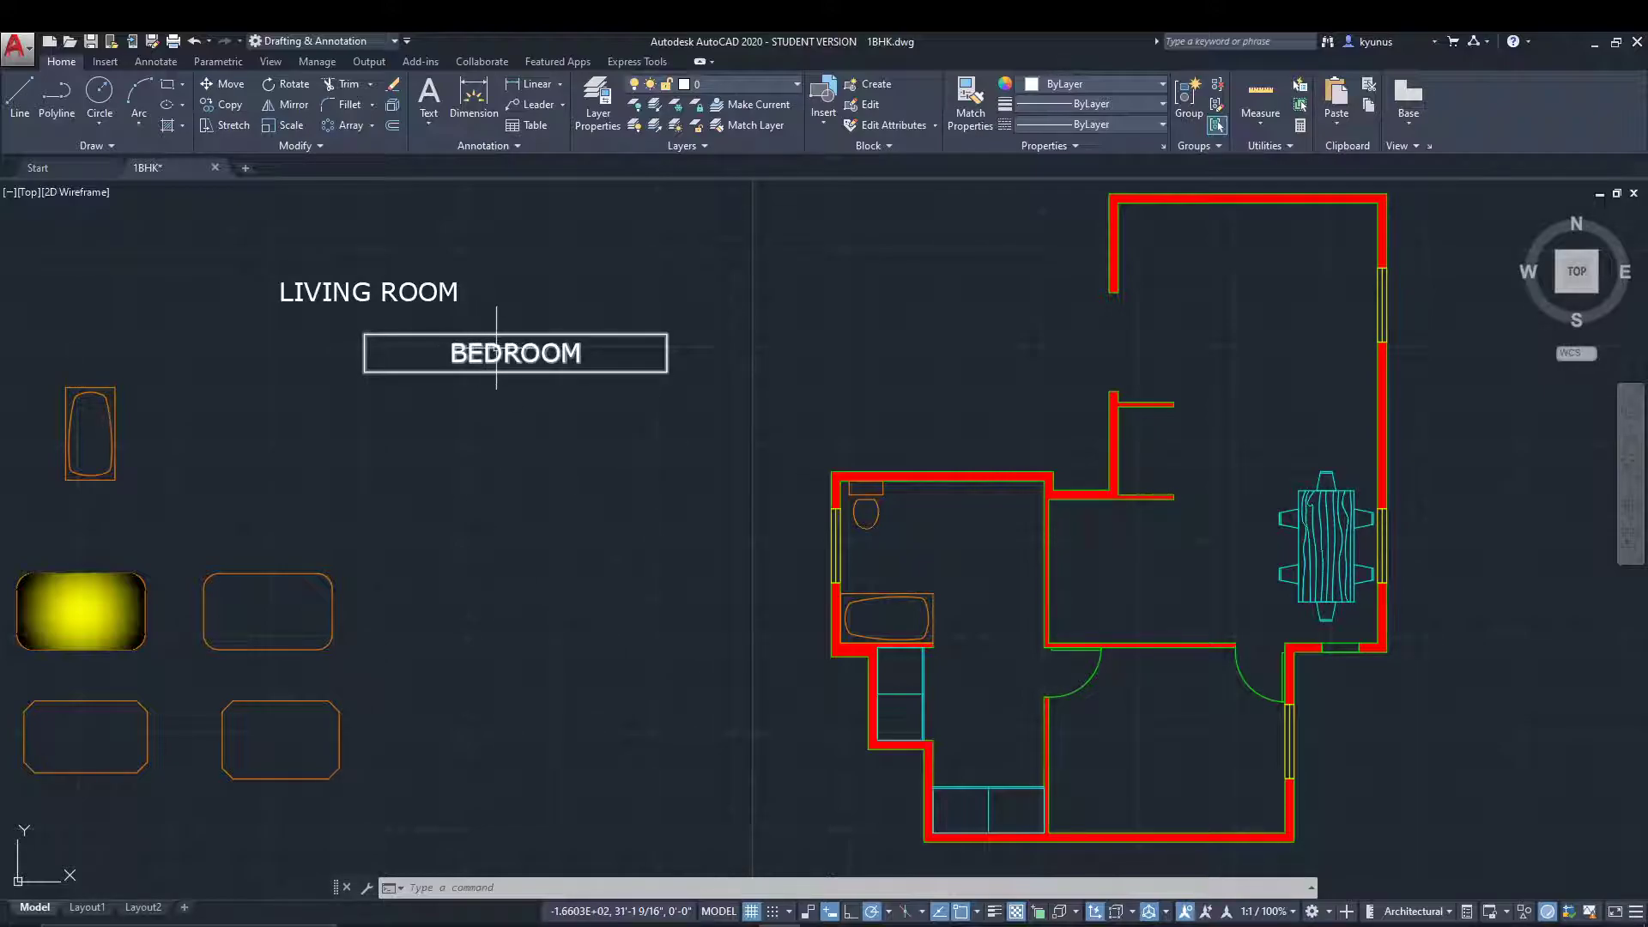
Copy the framed BEDROOM text from its middle point, placing four copies below it and one beside the floor plan's upper part.
click(496, 350)
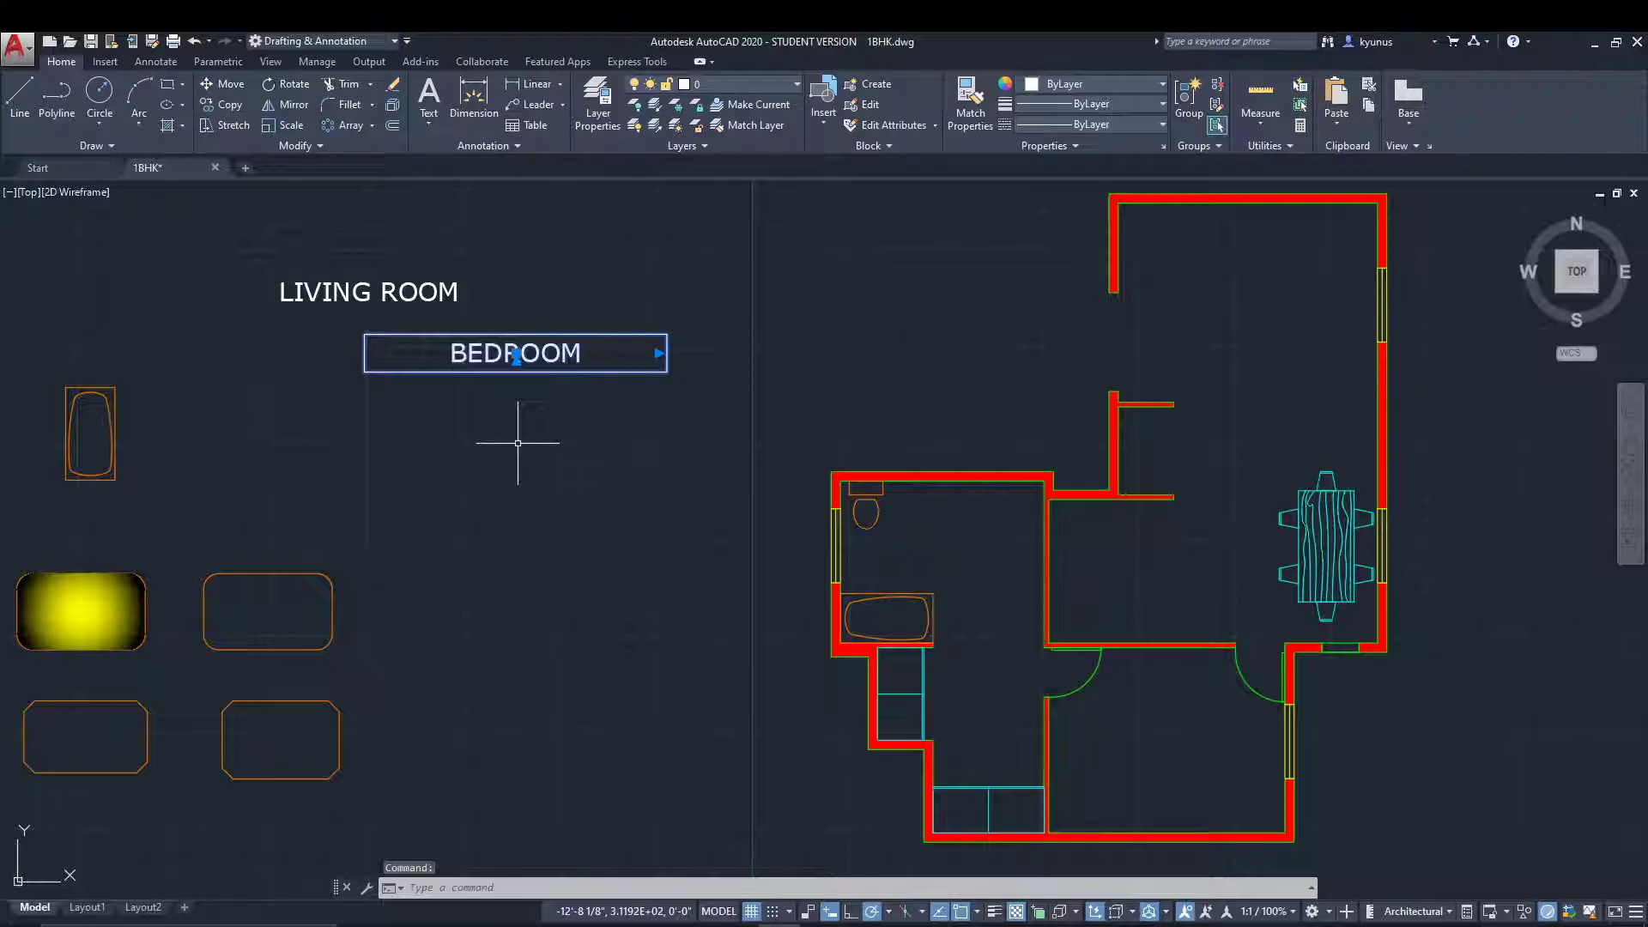
text(COPY)
key(Return)
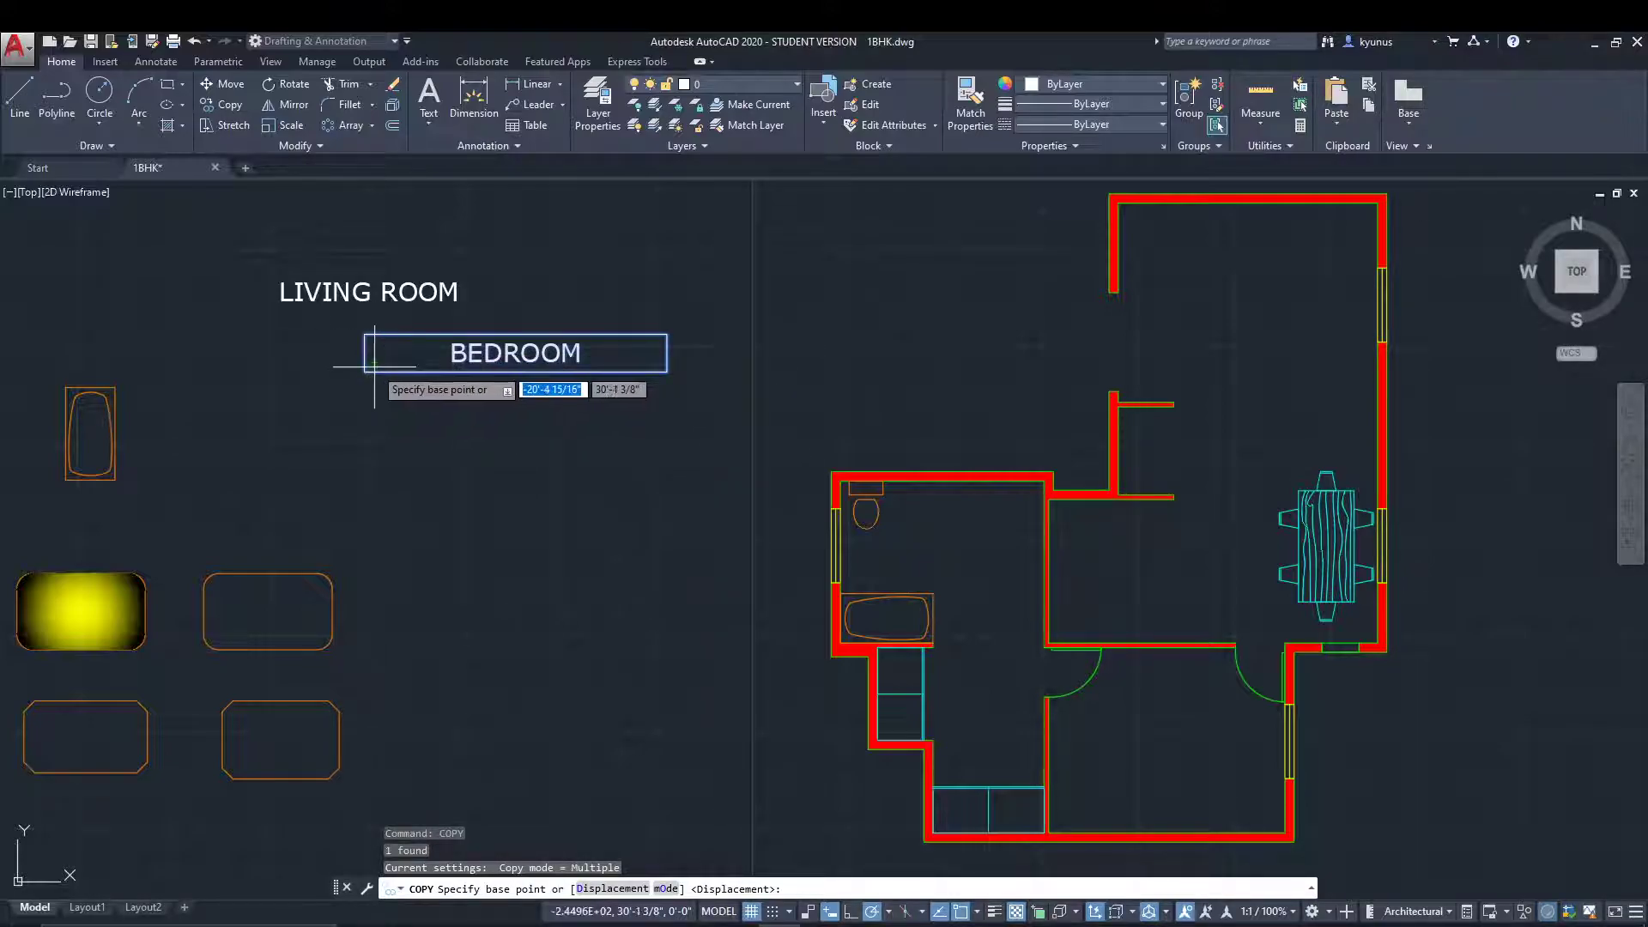
click(516, 353)
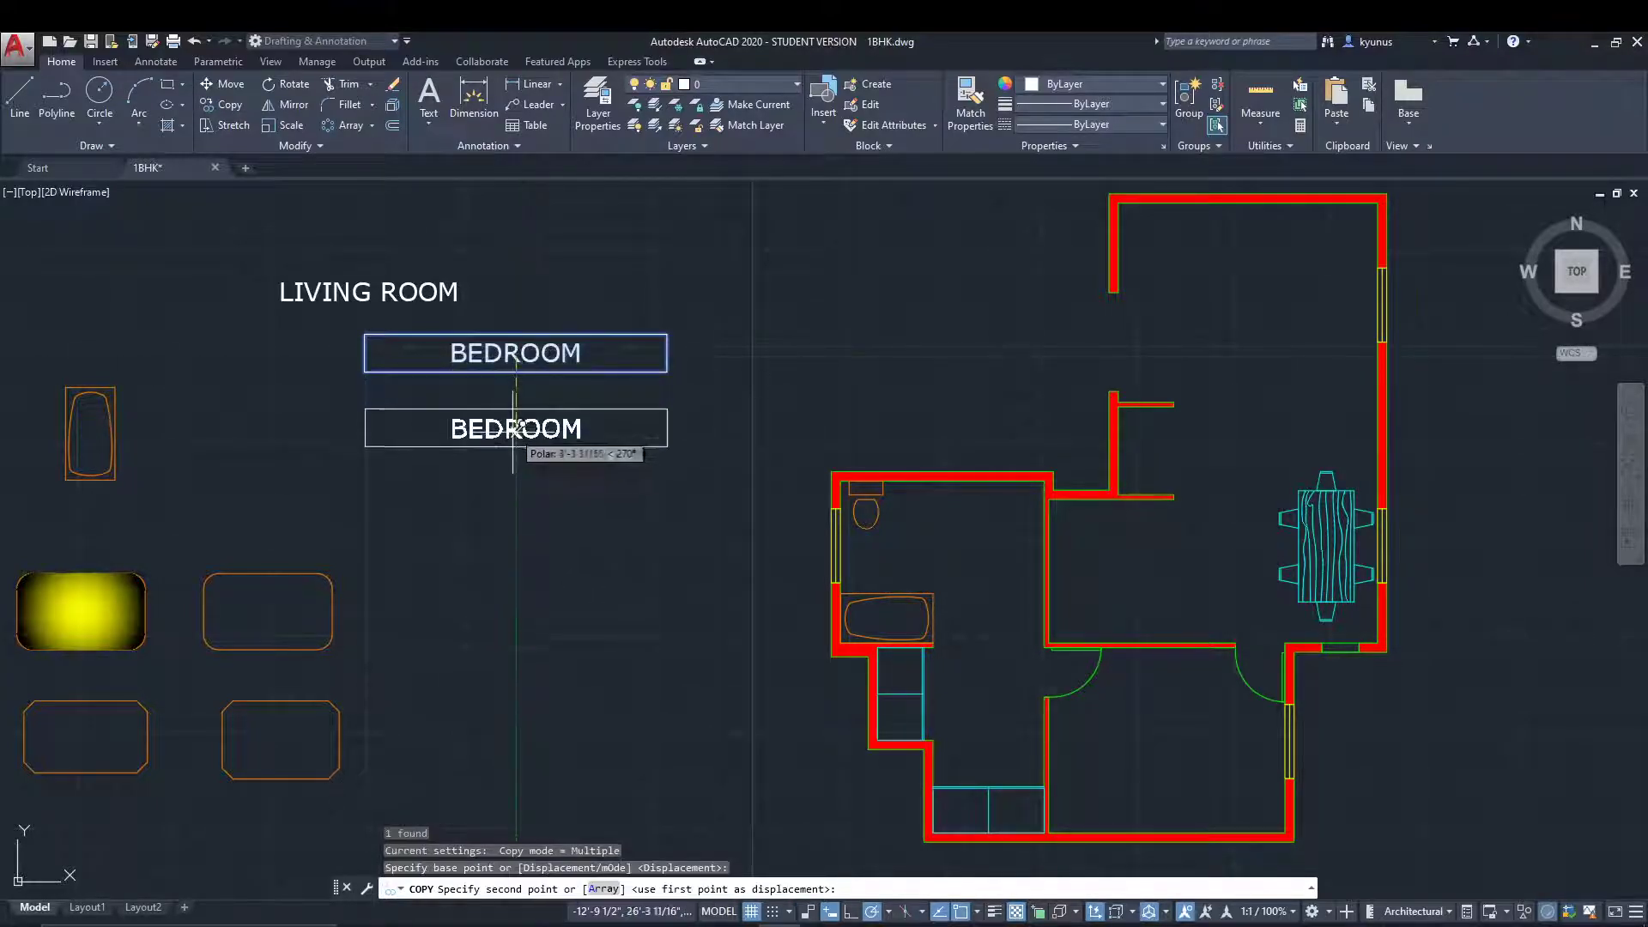
click(516, 438)
click(520, 519)
click(542, 604)
click(573, 706)
click(868, 260)
key(Escape)
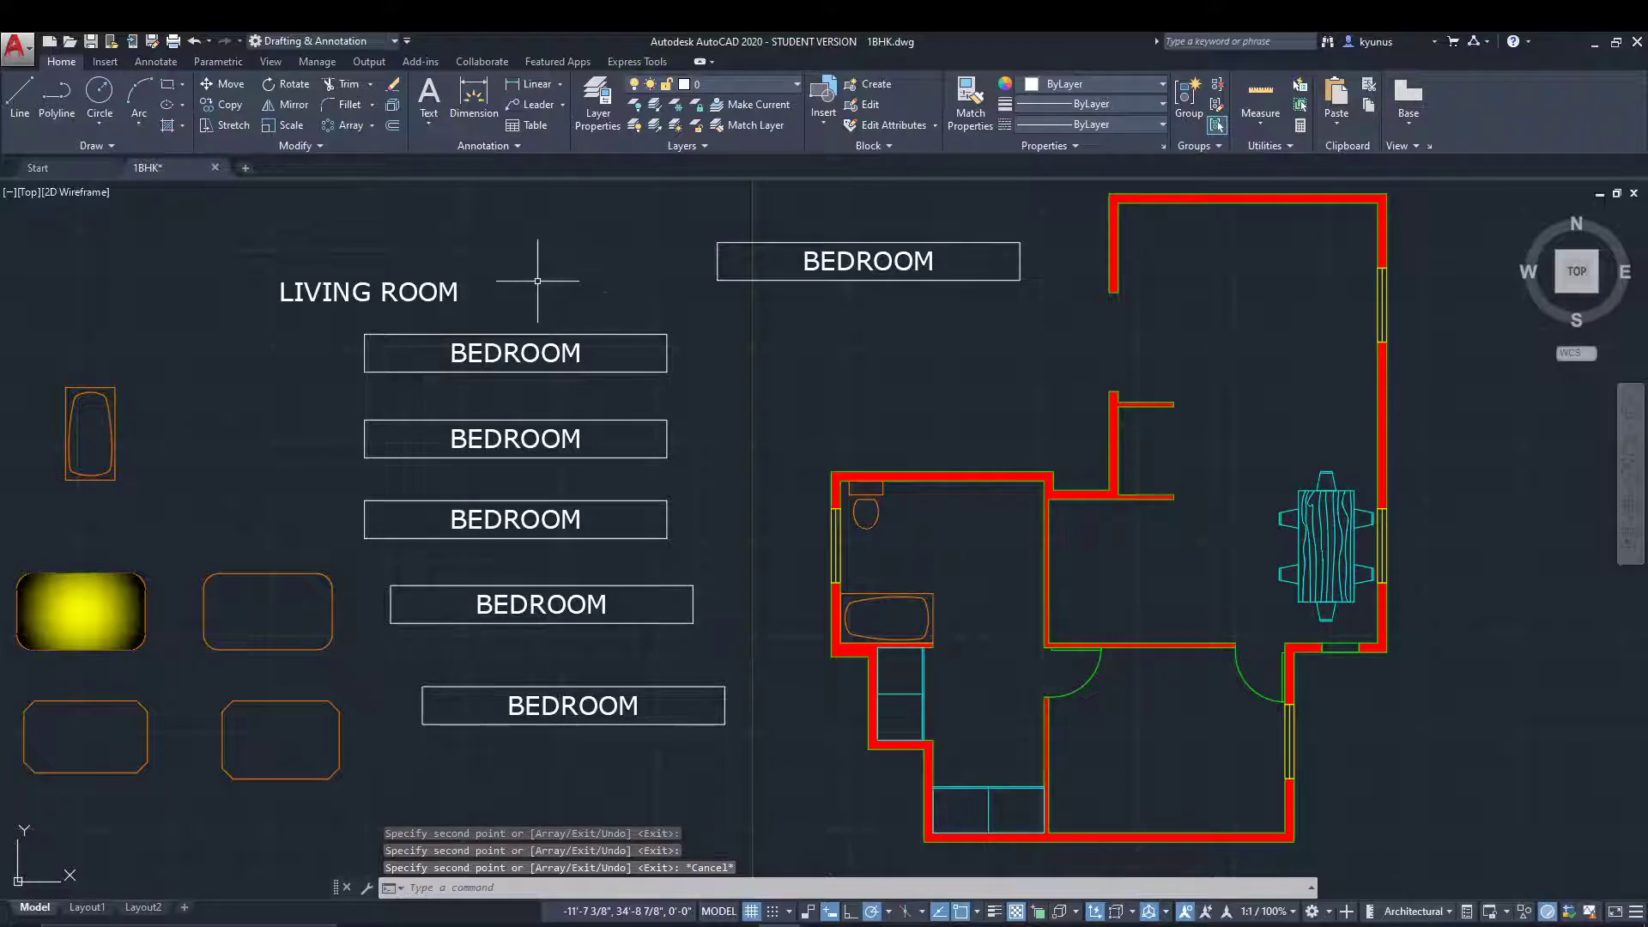
Move the BEDROOM copy beside the plan's upper part by its middle grip into the center of the plan's lower room.
click(888, 220)
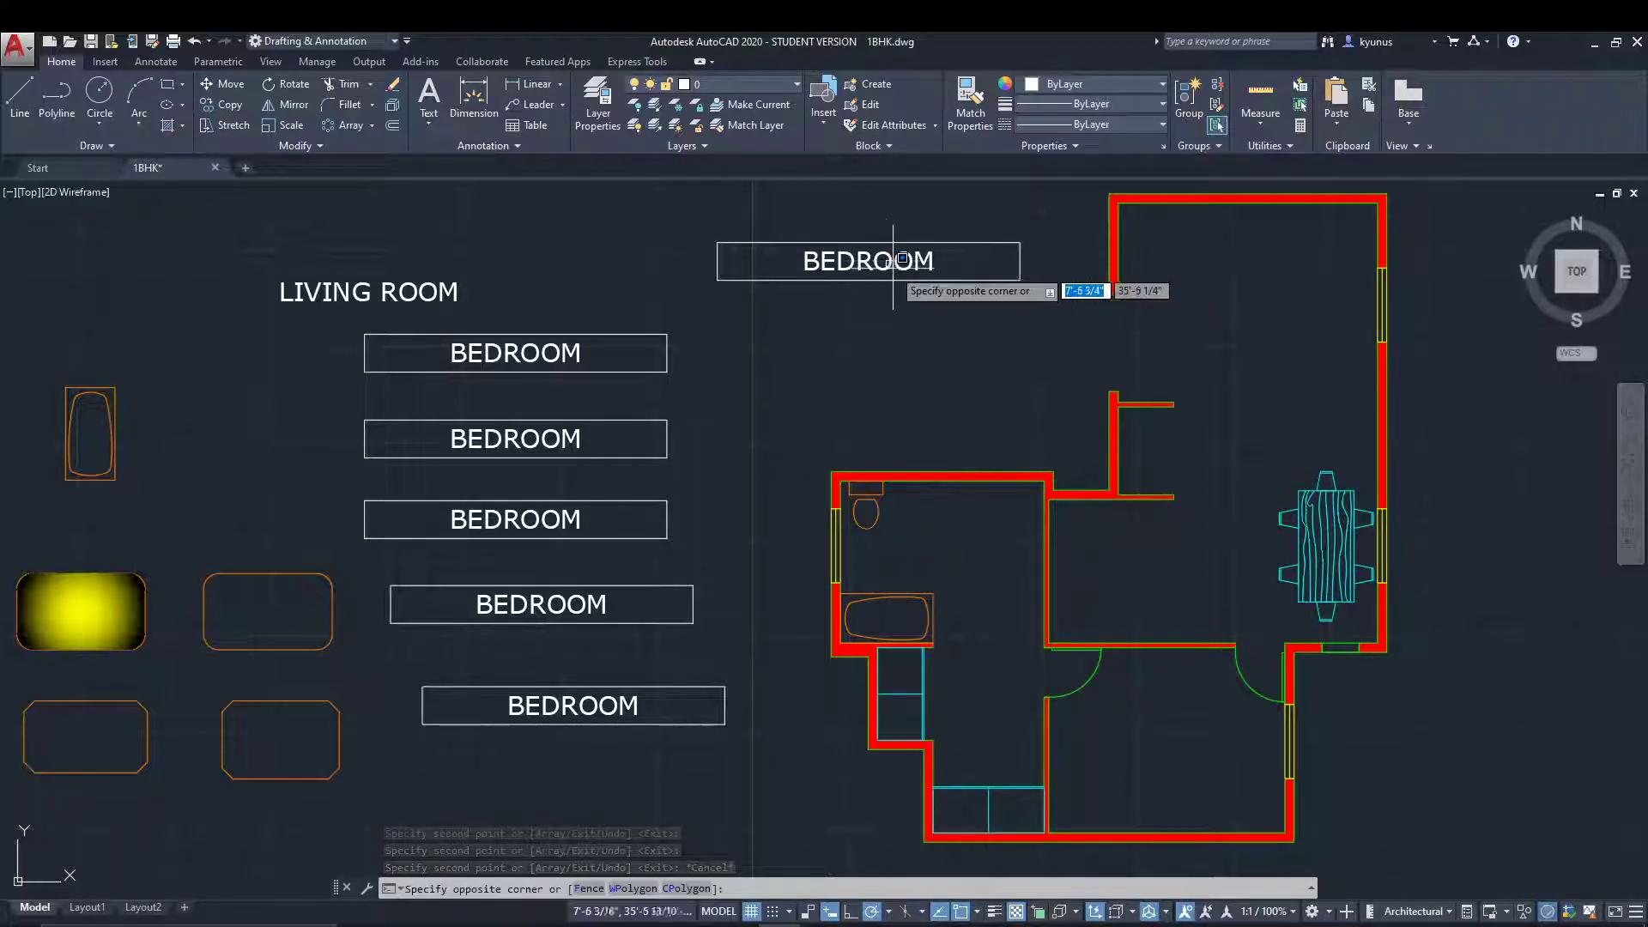
click(901, 258)
click(877, 262)
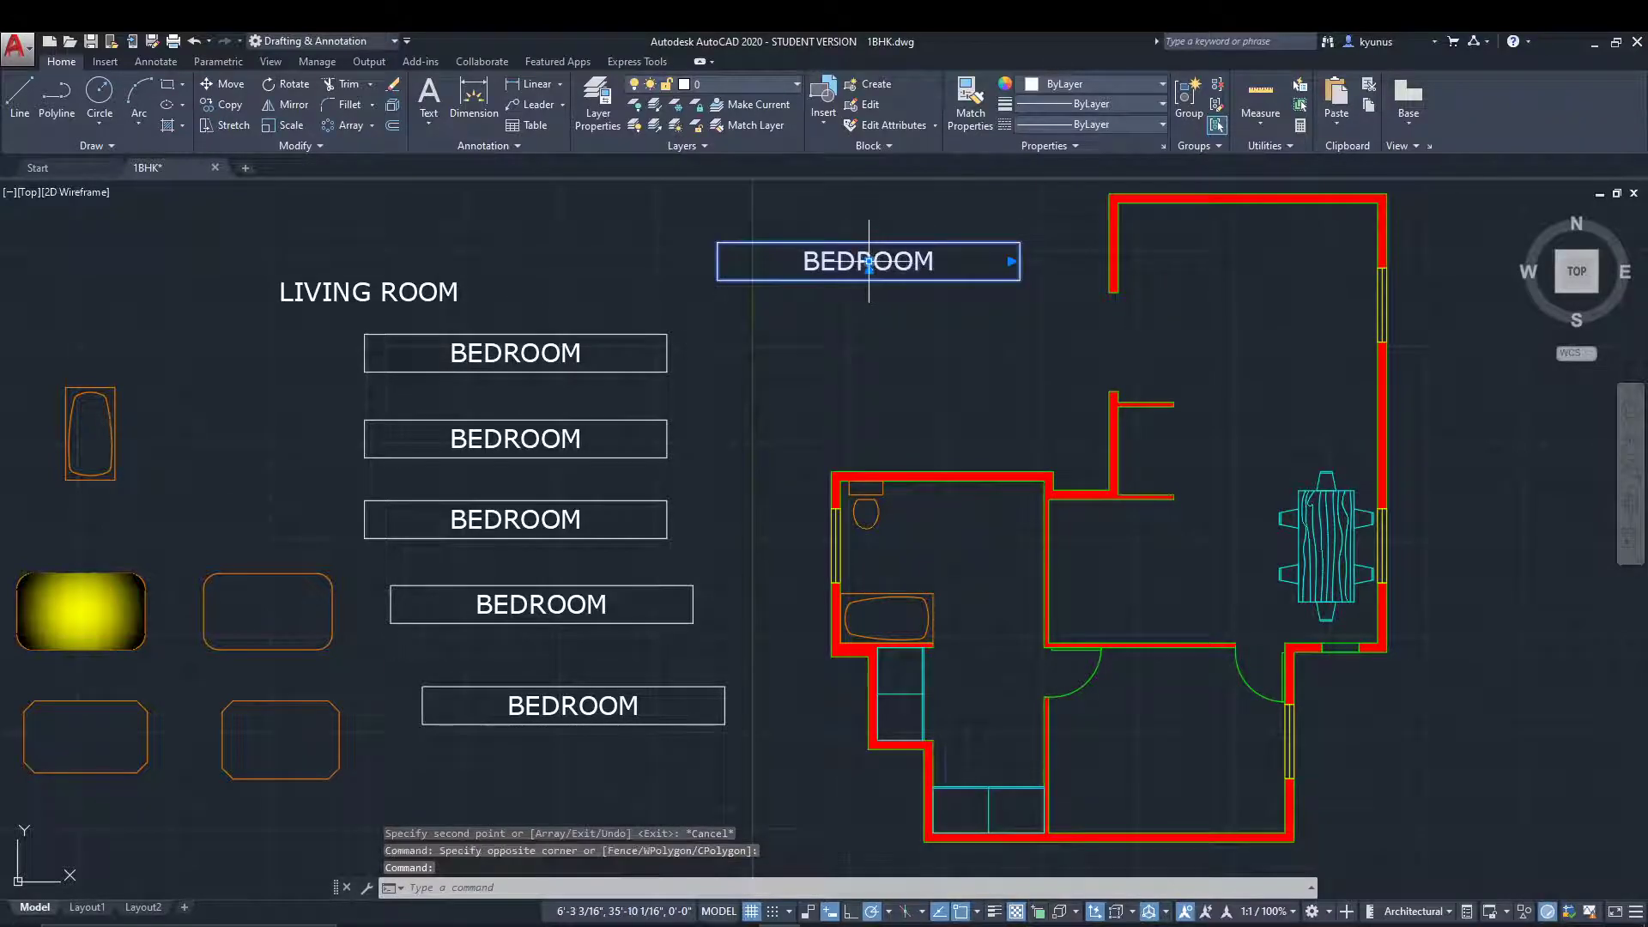
click(868, 262)
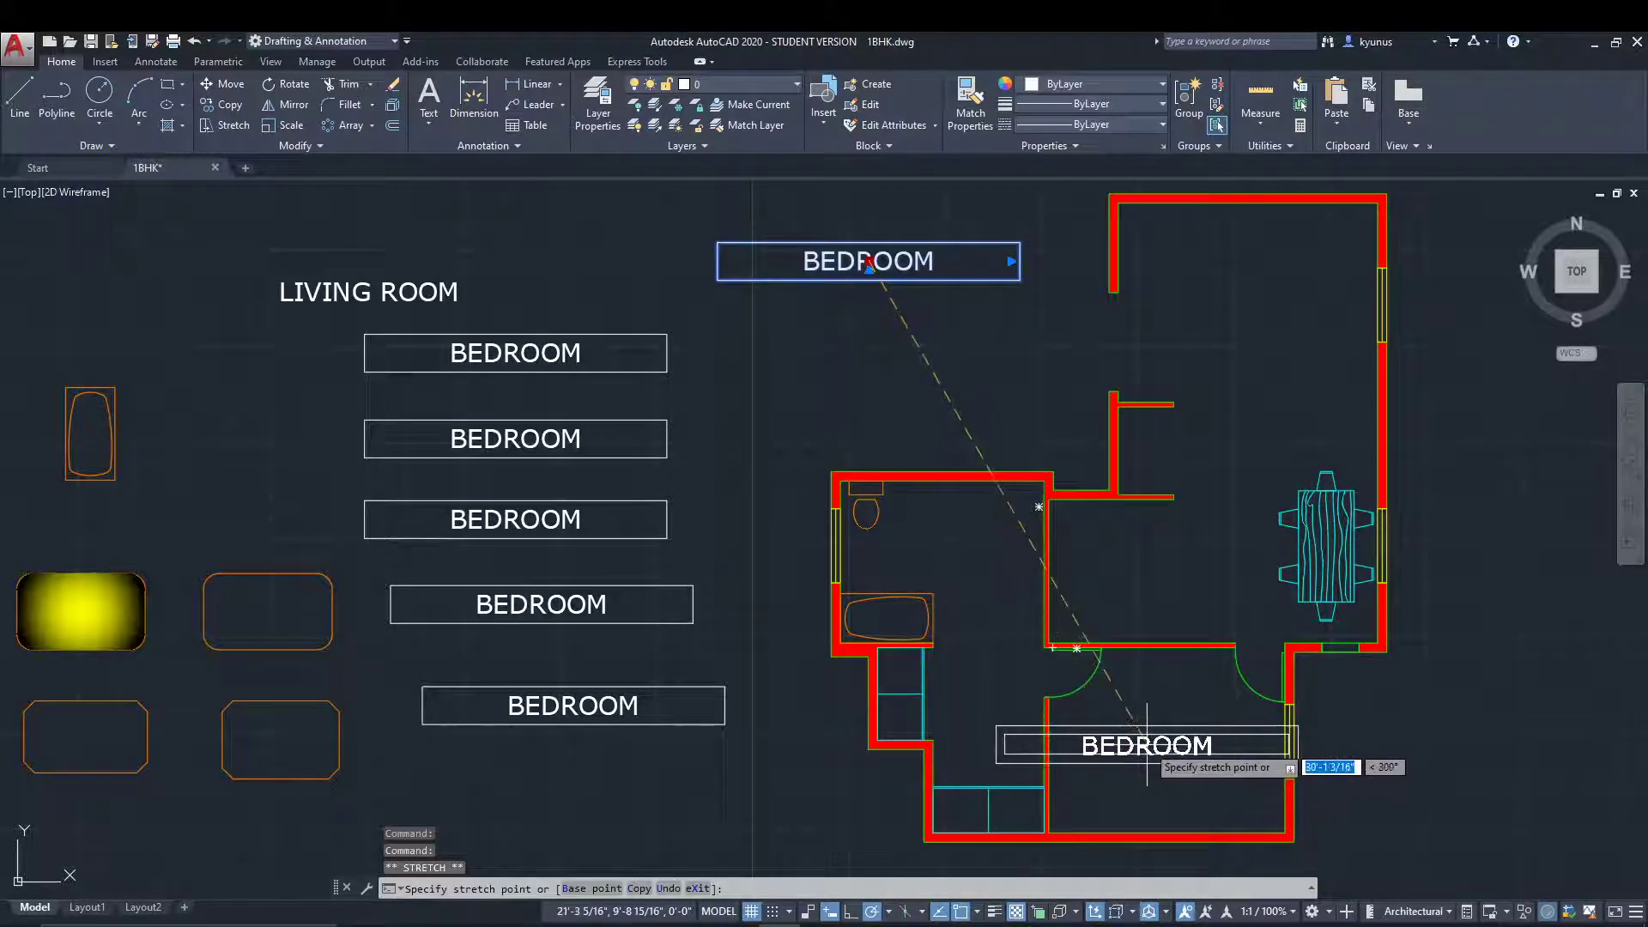
click(1146, 745)
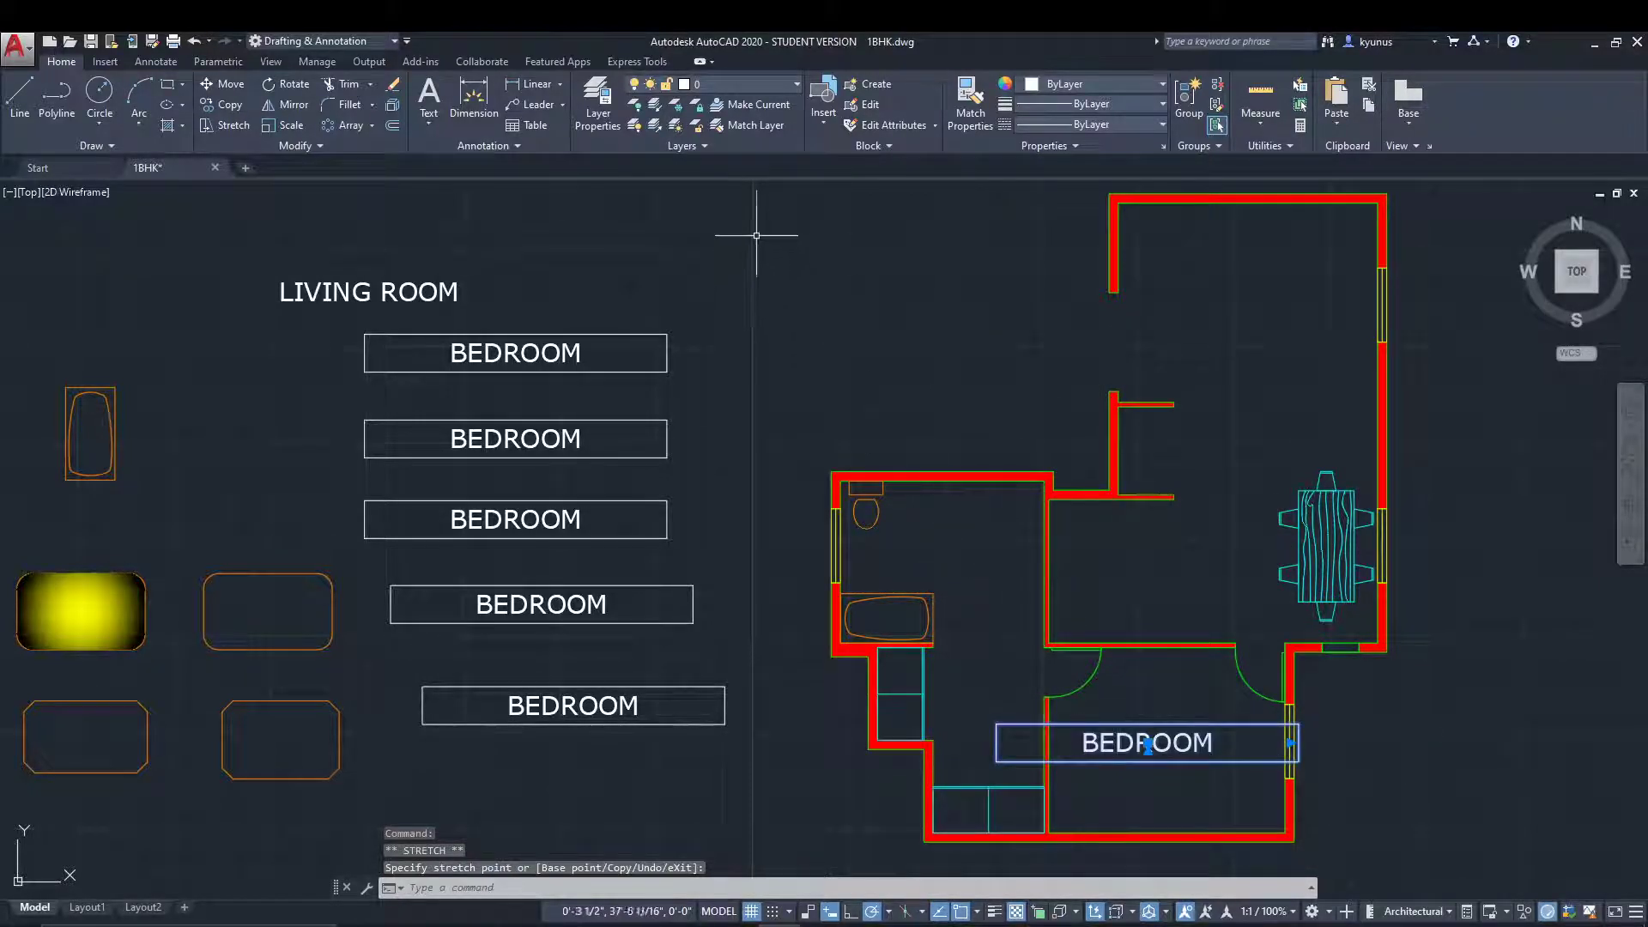
key(Escape)
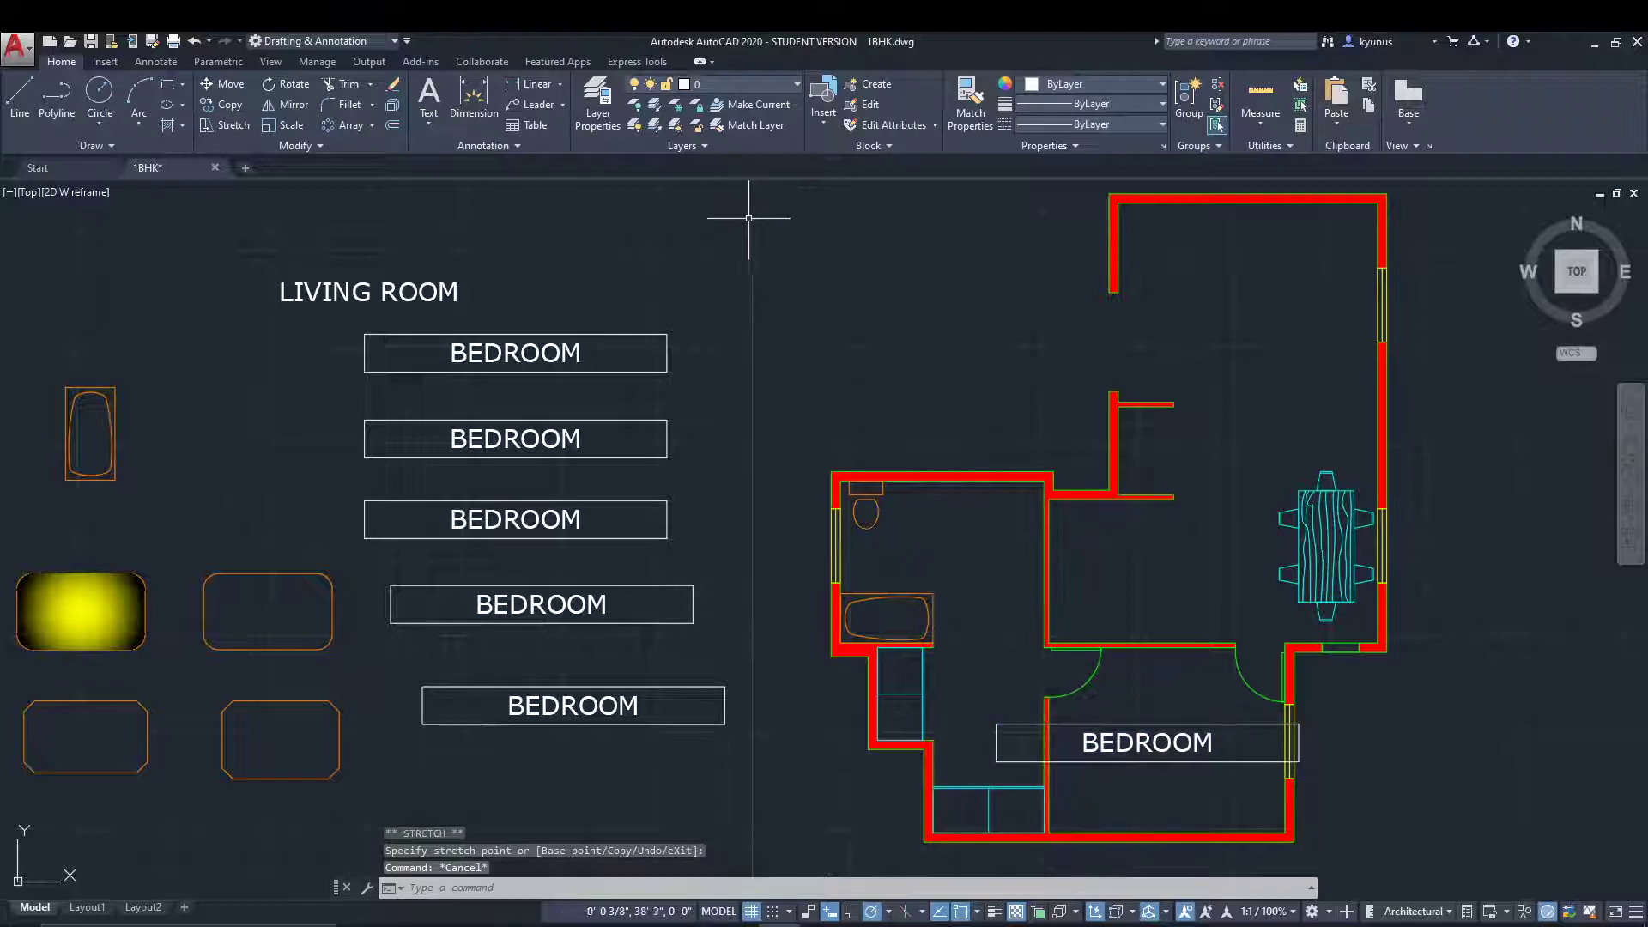